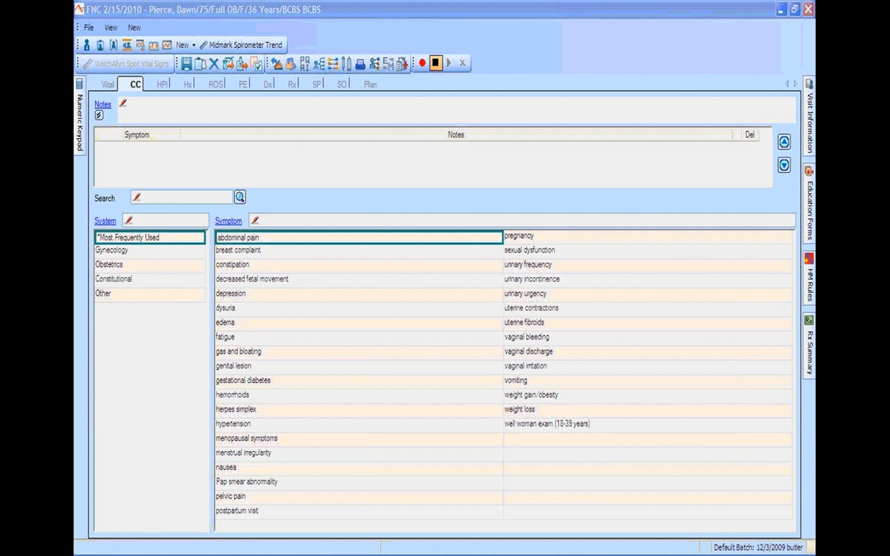
Switch to the Dx (diagnosis) section of the chart on the way to the SP procedures notes
{"action": "left_click", "coordinate": [268, 85]}
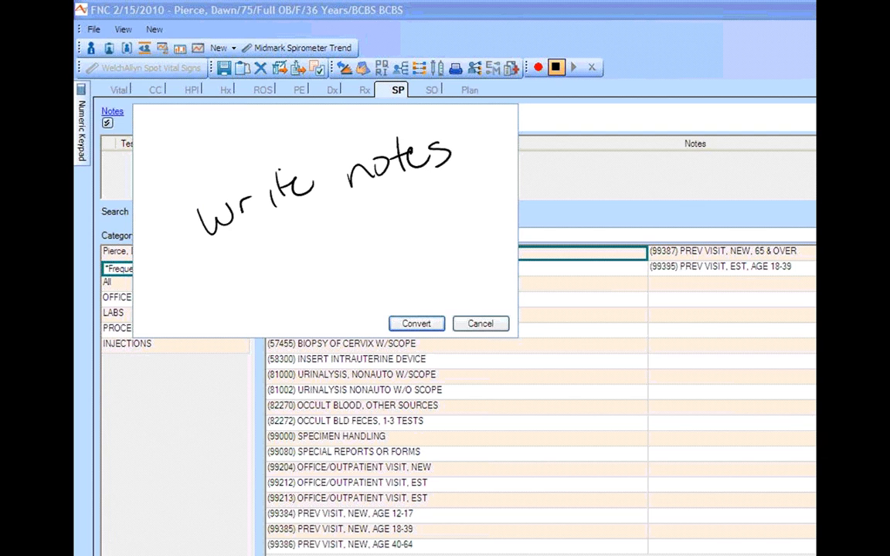
Convert the handwritten 'write notes' ink on the SP pad into typed text
{"action": "left_click", "coordinate": [422, 323]}
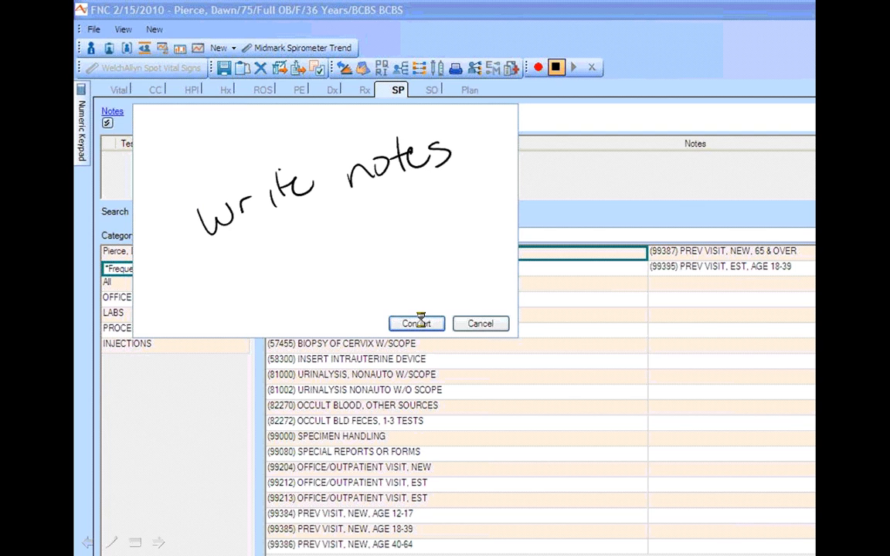
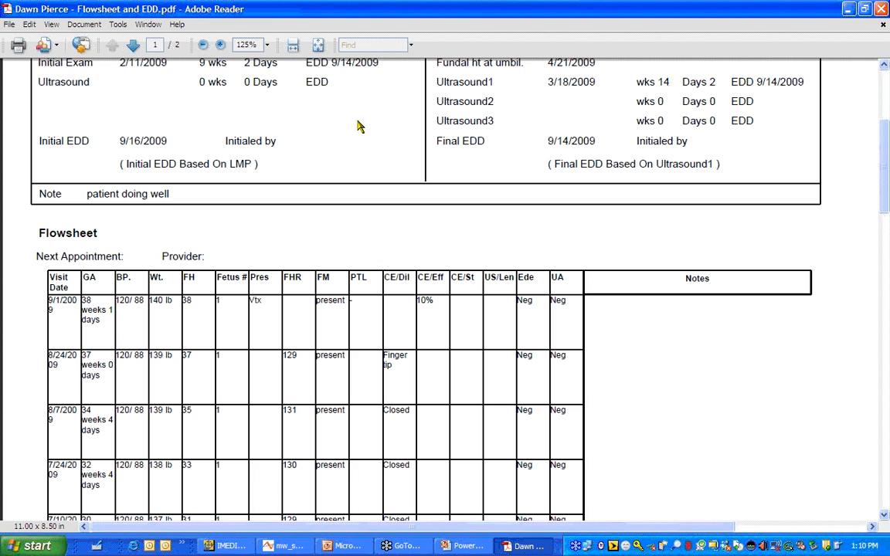
View page 2 of the flowsheet and EDD report, then close Adobe Reader
{"action": "left_click", "coordinate": [133, 46]}
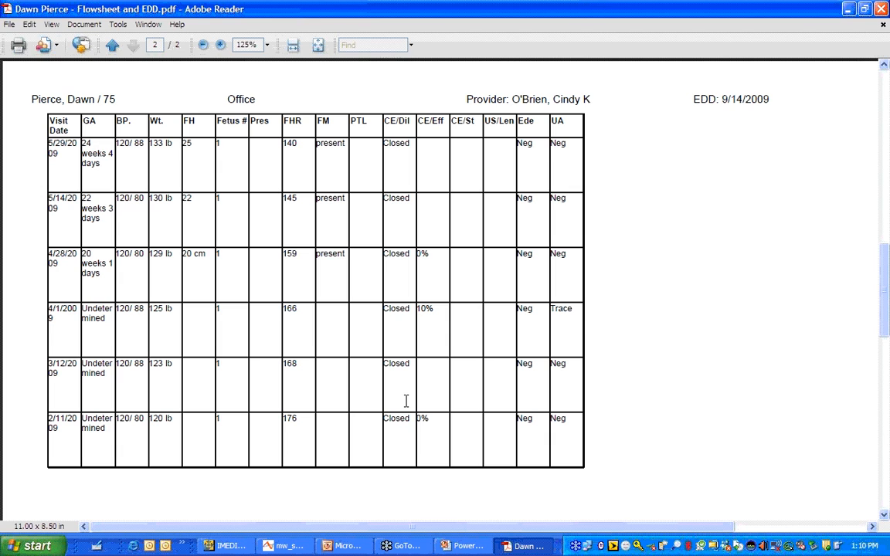
{"action": "left_click", "coordinate": [881, 9]}
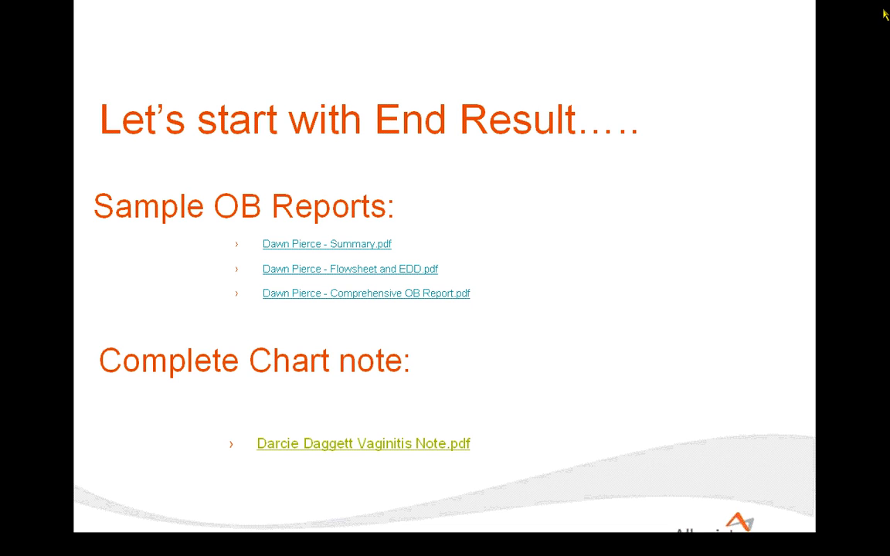
Open the Comprehensive OB Report and page through breast, adnexa findings and the EDD Confirmation table
{"action": "left_click", "coordinate": [403, 293]}
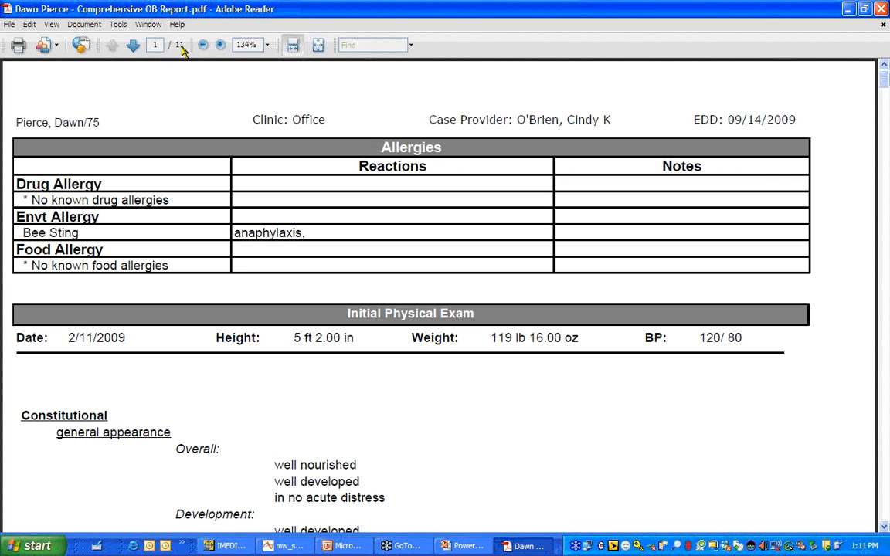
{"action": "left_click", "coordinate": [134, 46]}
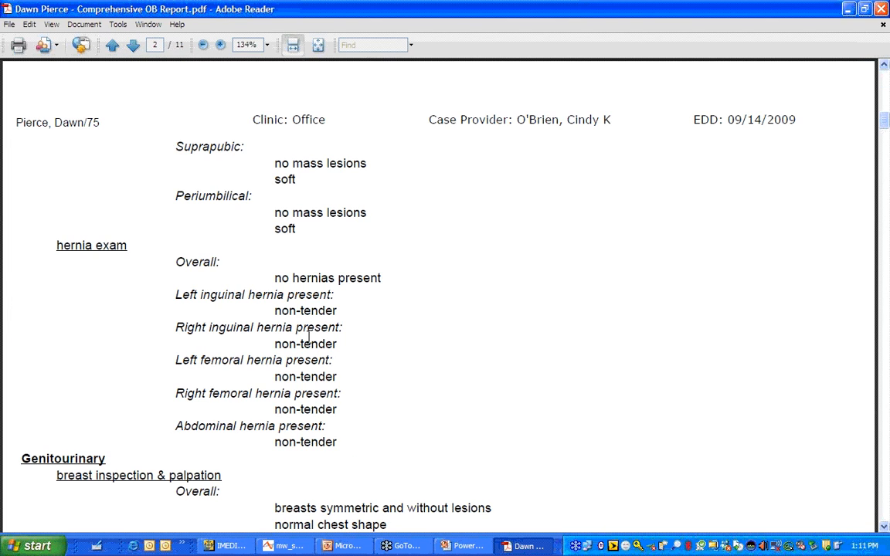
{"action": "left_click", "coordinate": [134, 47]}
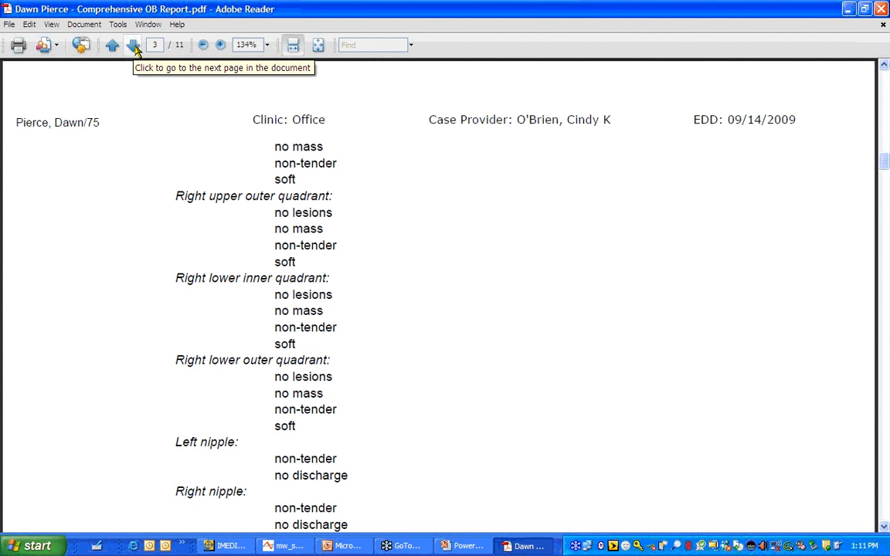
{"action": "left_click", "coordinate": [134, 47]}
{"action": "left_click", "coordinate": [133, 46]}
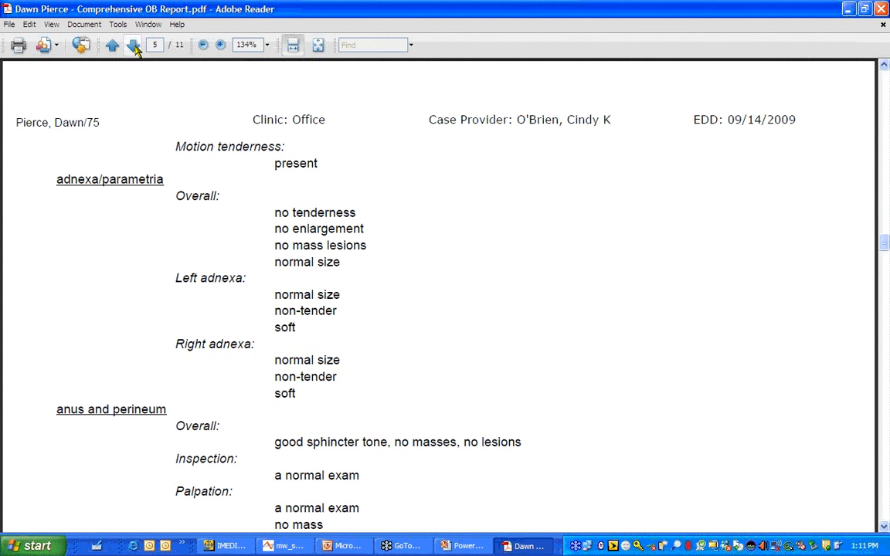
{"action": "left_click", "coordinate": [133, 47]}
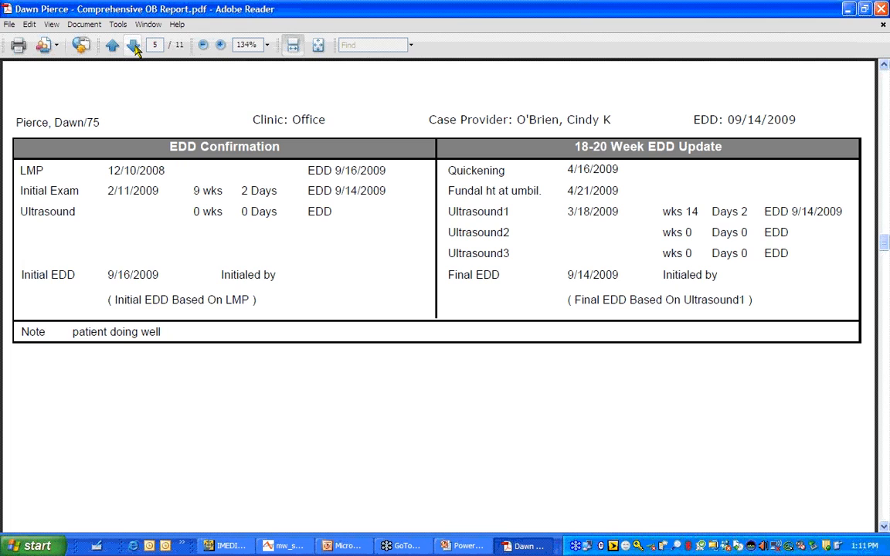
{"action": "left_click", "coordinate": [134, 46]}
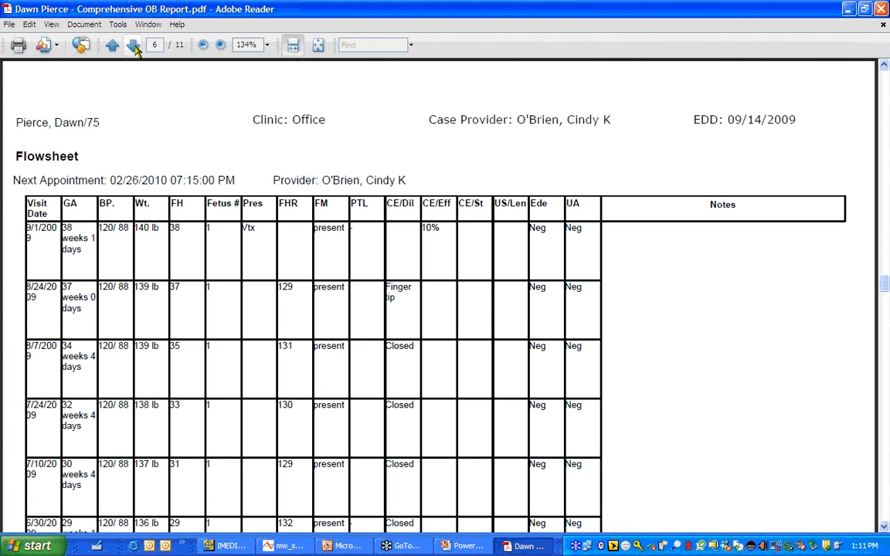
Page through genetic screening, lab orders, CBC results and past medical history, then close the report
{"action": "left_click", "coordinate": [133, 46]}
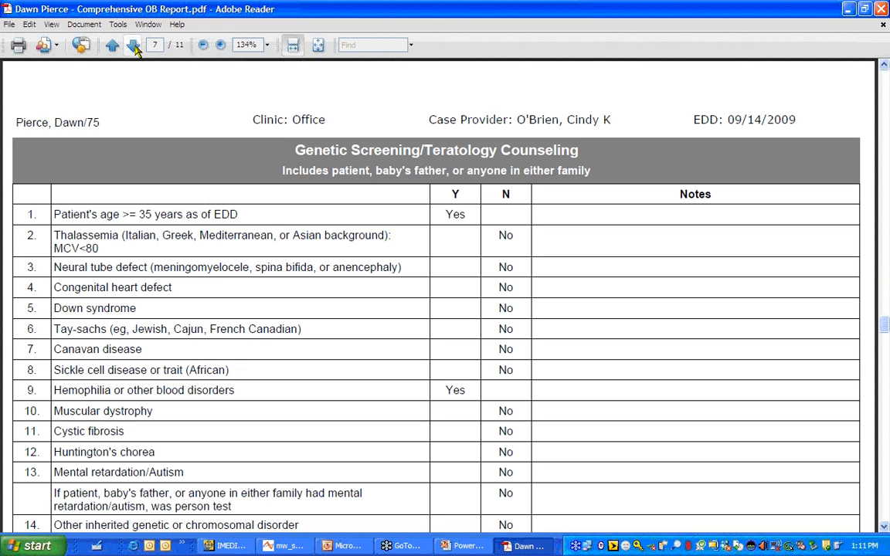
{"action": "left_click", "coordinate": [134, 46]}
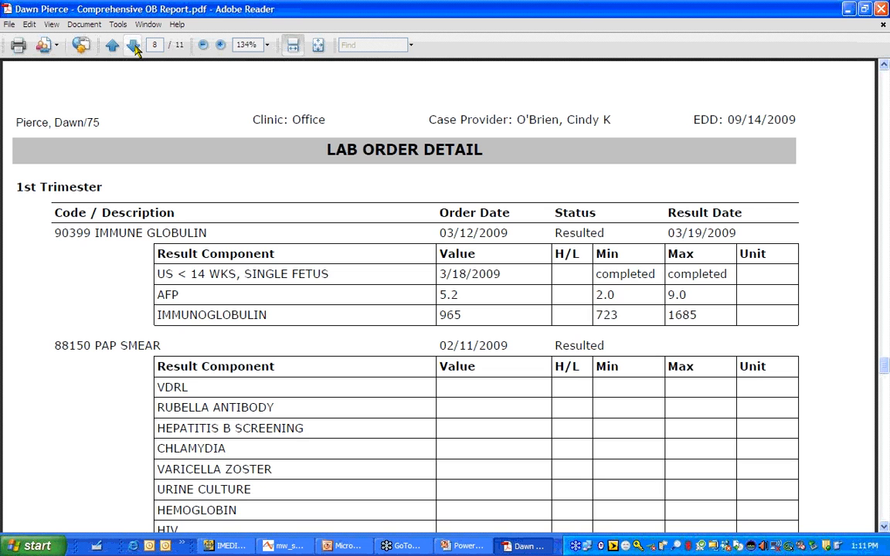
{"action": "left_click", "coordinate": [133, 46]}
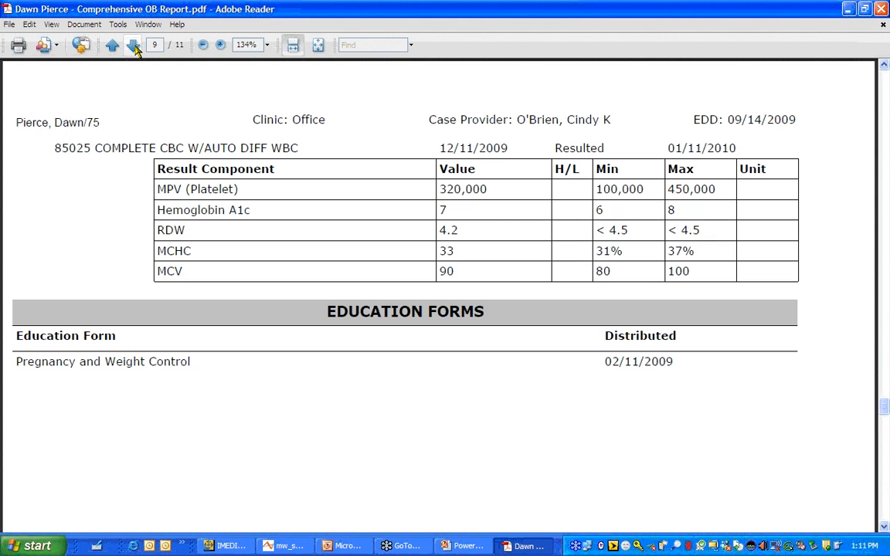
{"action": "left_click", "coordinate": [133, 47]}
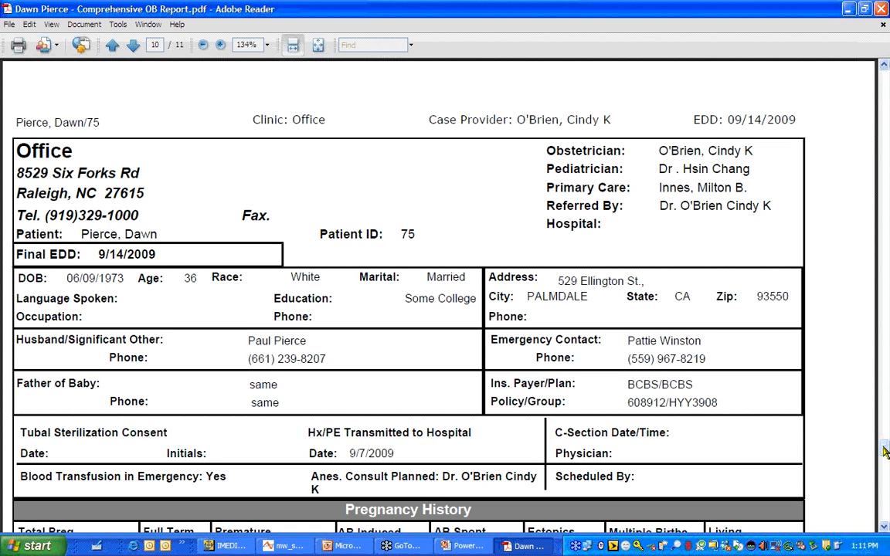
{"action": "left_click_drag", "start_coordinate": [886, 452], "coordinate": [886, 467]}
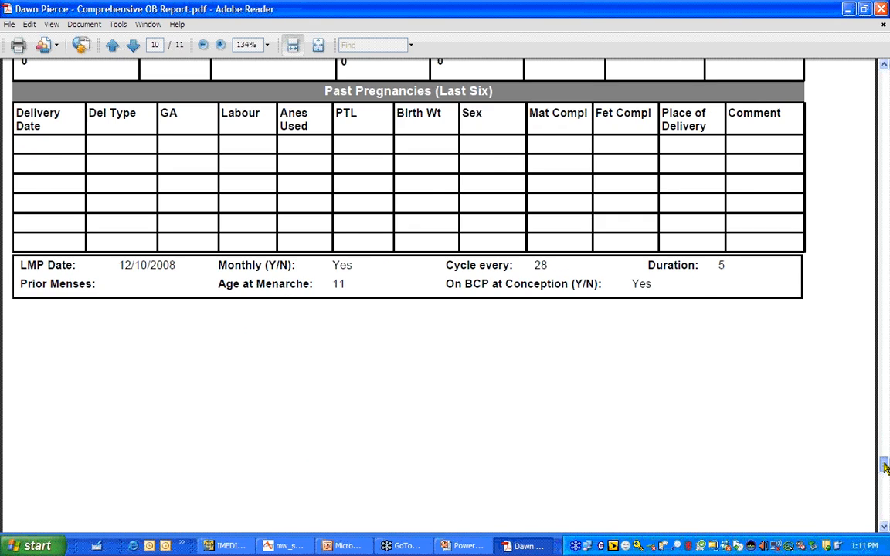
{"action": "left_click", "coordinate": [134, 46]}
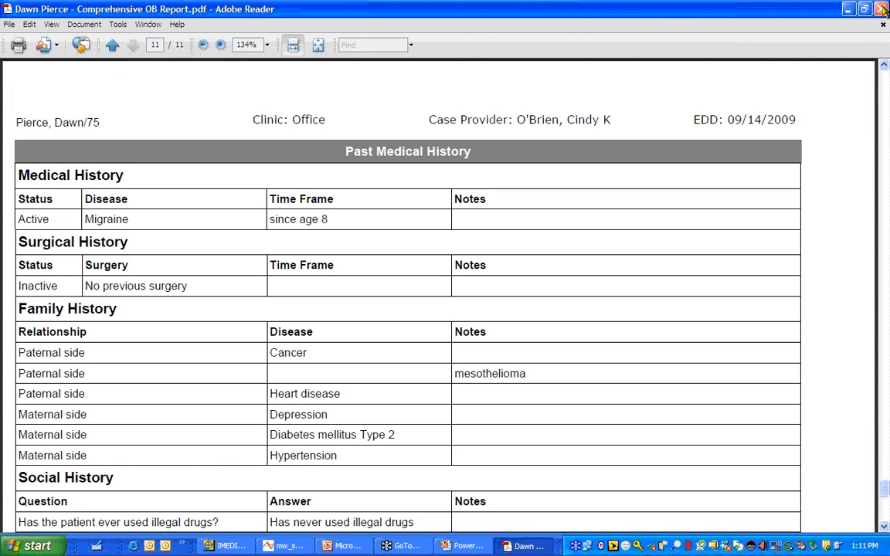
{"action": "left_click", "coordinate": [883, 9]}
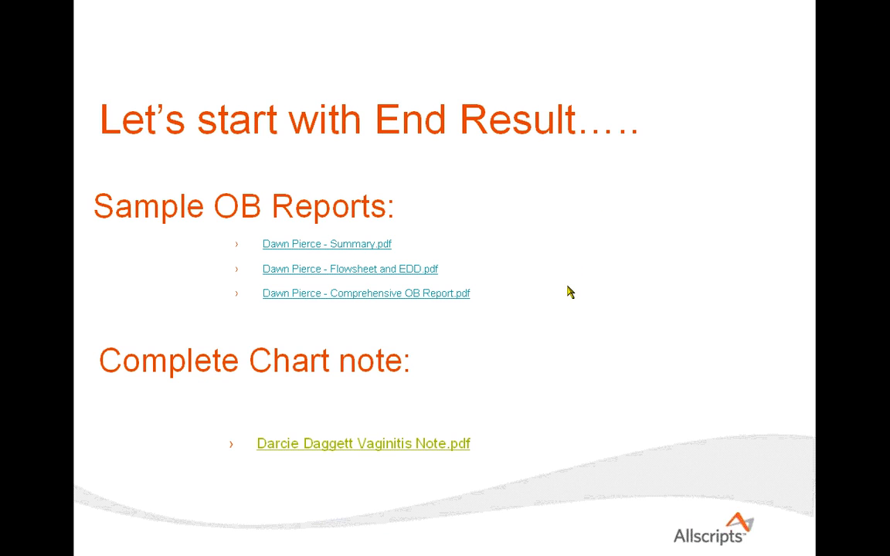
Open the vaginitis chart note and read page 1 through ROS, vital signs and PE
{"action": "left_click", "coordinate": [397, 443]}
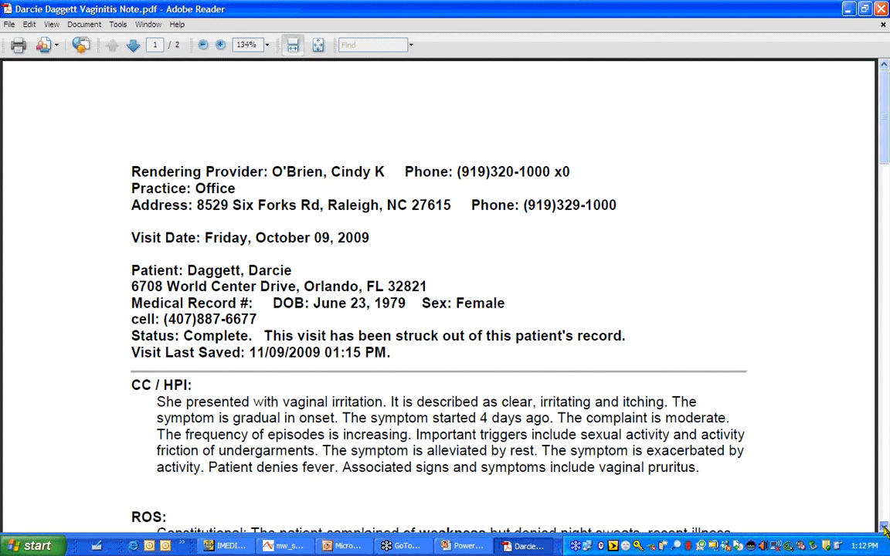
{"action": "left_click", "coordinate": [885, 528]}
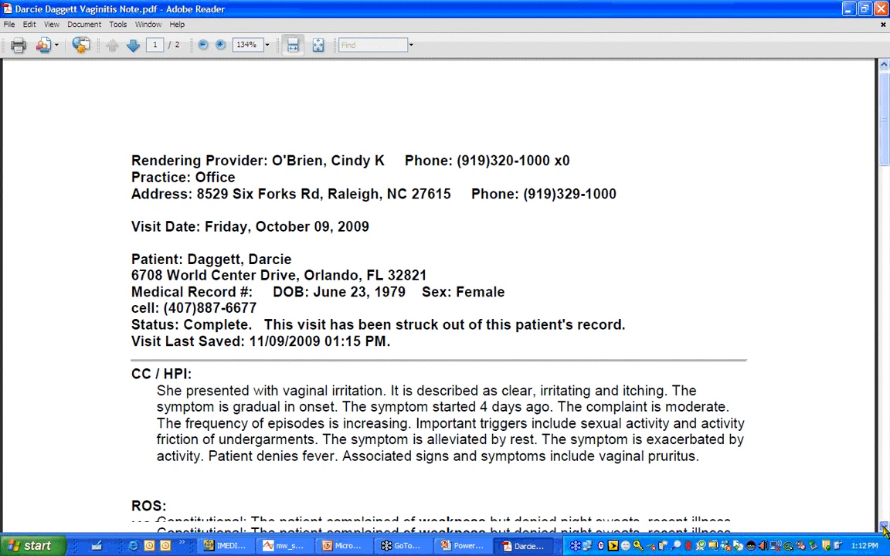
{"action": "left_click", "coordinate": [885, 528]}
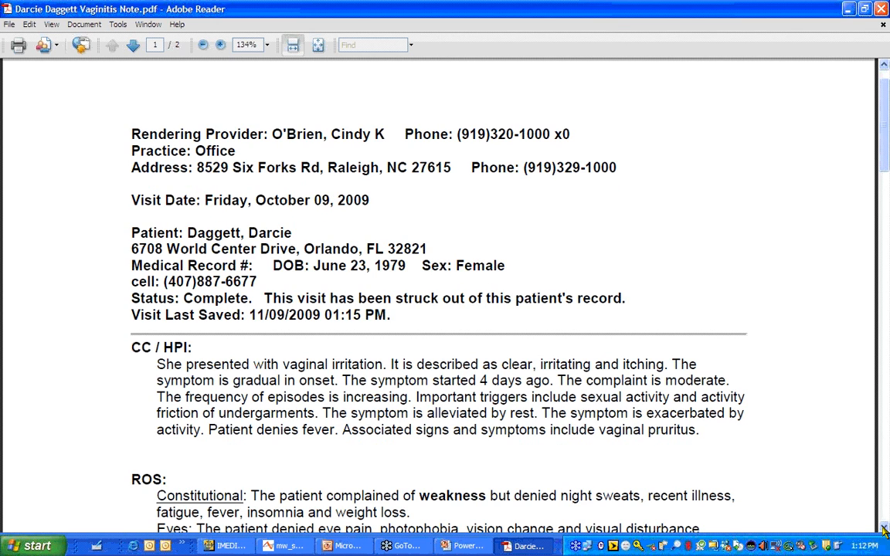
{"action": "left_click", "coordinate": [885, 528]}
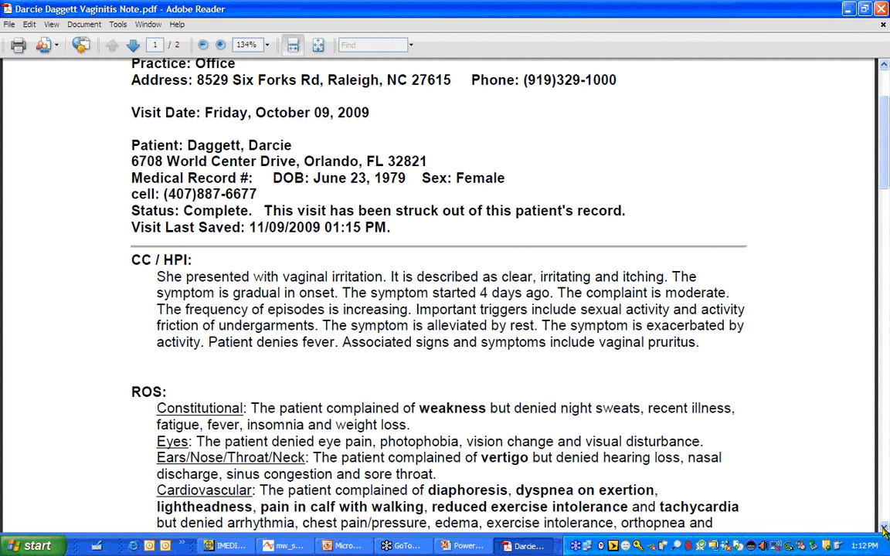
{"action": "left_click", "coordinate": [885, 528]}
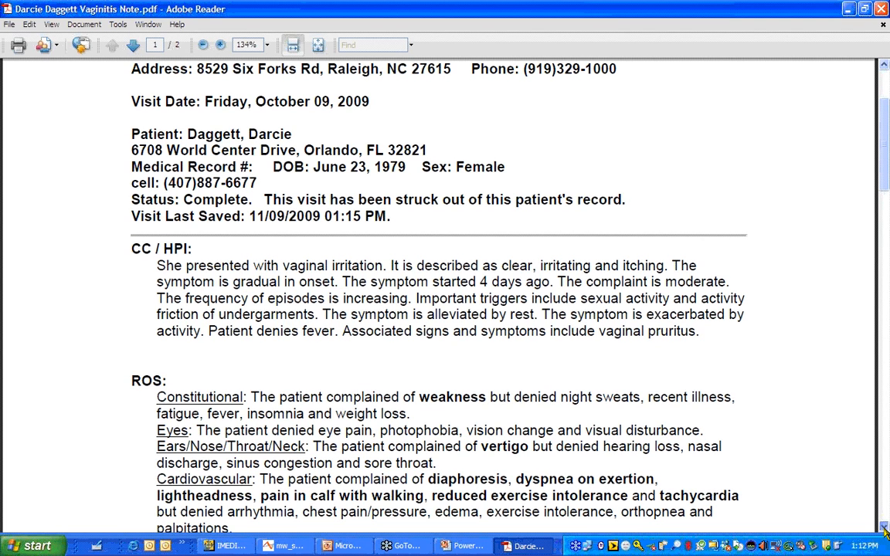
{"action": "left_click", "coordinate": [885, 528]}
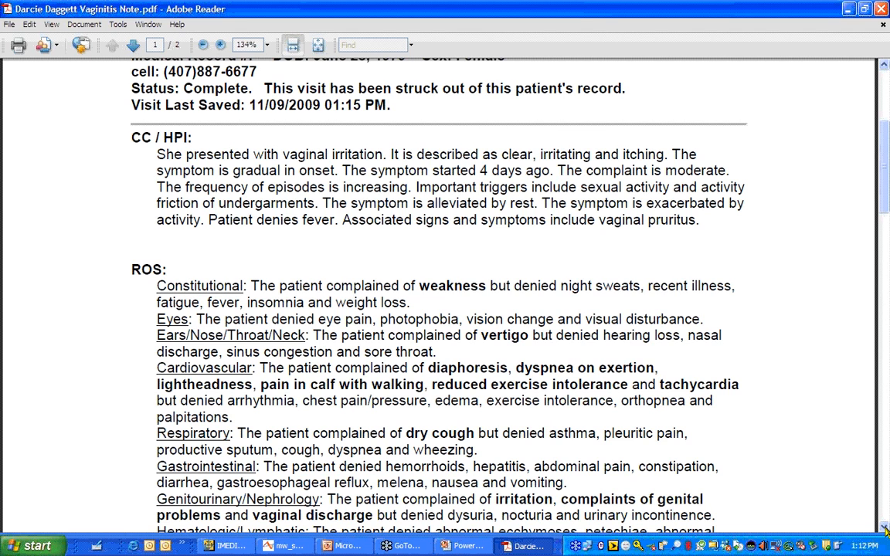
{"action": "left_click", "coordinate": [886, 529]}
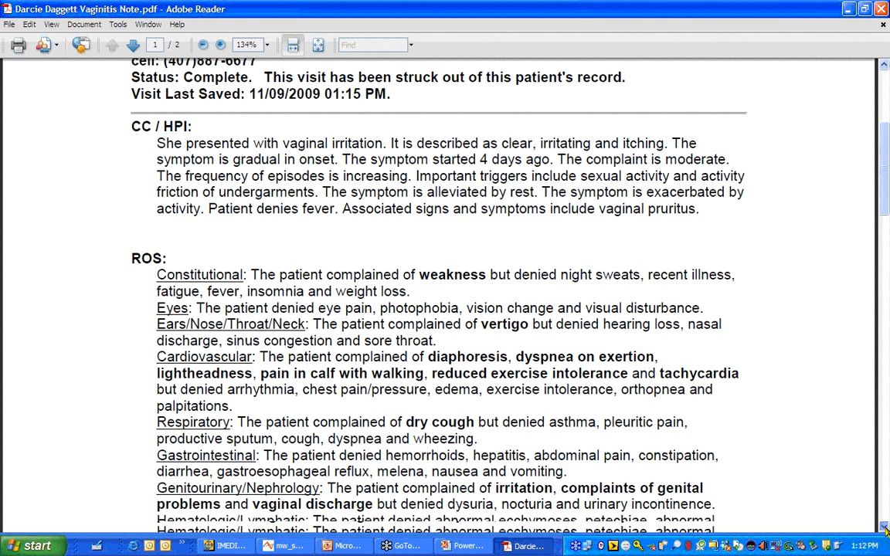
{"action": "left_click", "coordinate": [886, 529]}
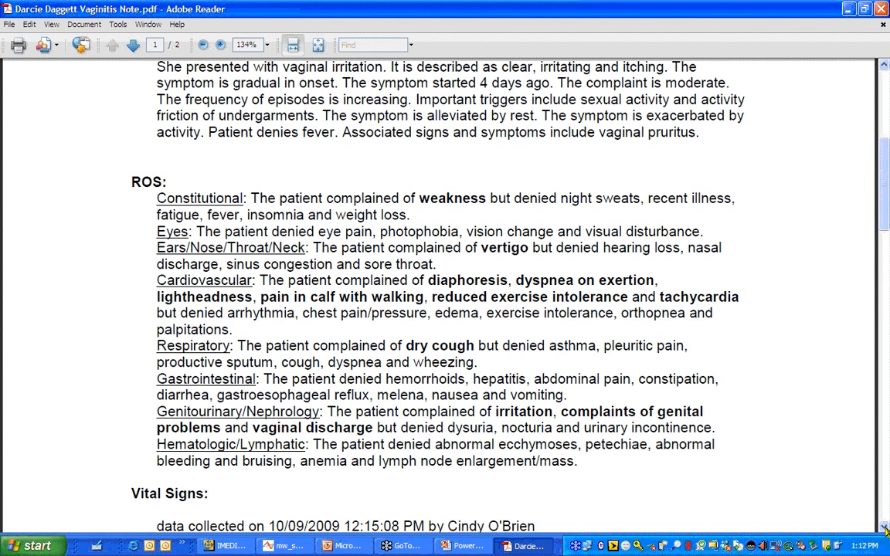
{"action": "left_click", "coordinate": [886, 528]}
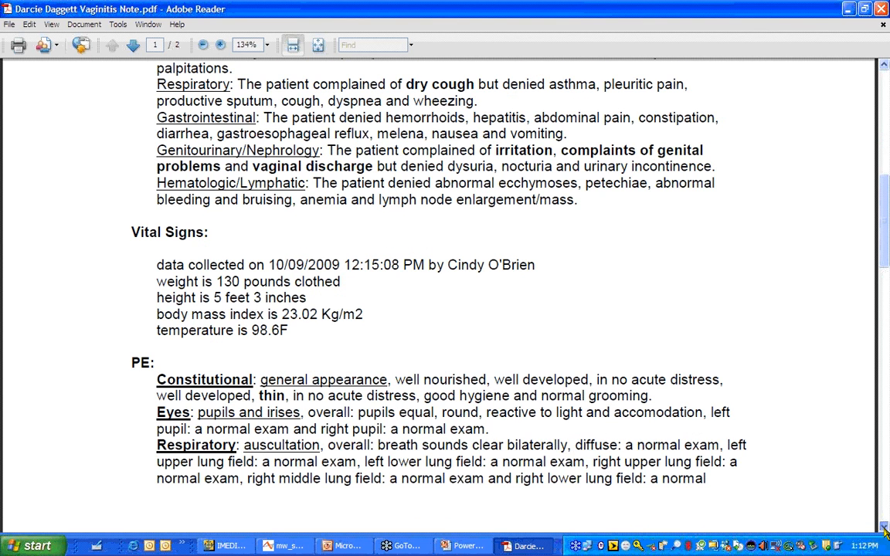
{"action": "left_click", "coordinate": [886, 529]}
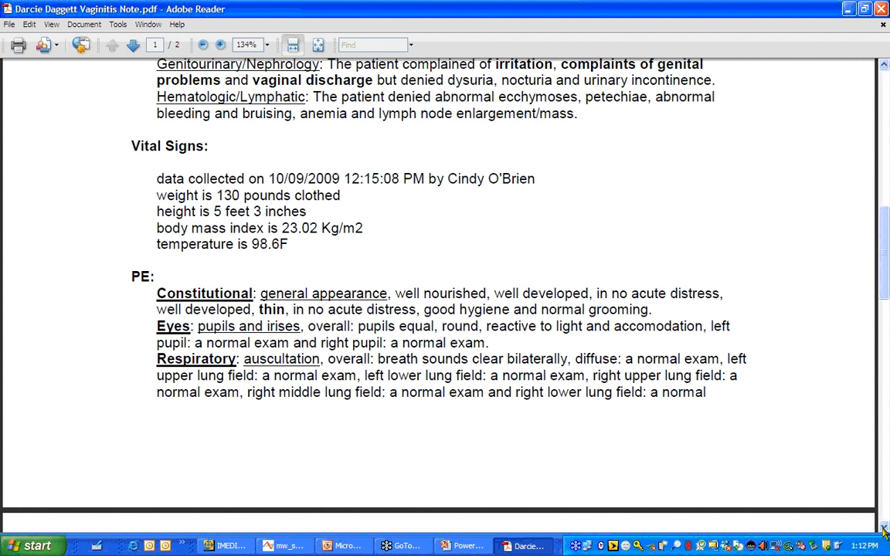
Read page 2's exam, Dx, Rx, Plan and medication list, then close it and end the slide show
{"action": "left_click", "coordinate": [886, 529]}
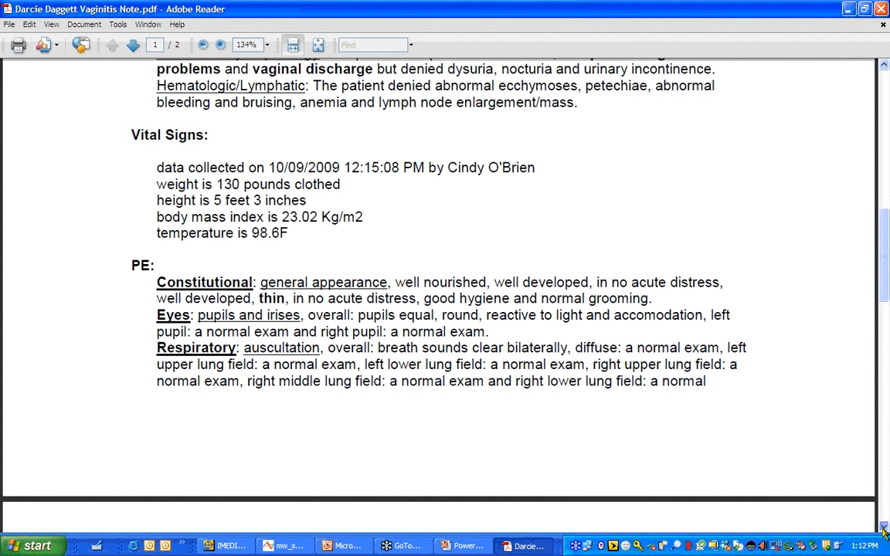
{"action": "left_click", "coordinate": [886, 528]}
{"action": "left_click", "coordinate": [886, 529]}
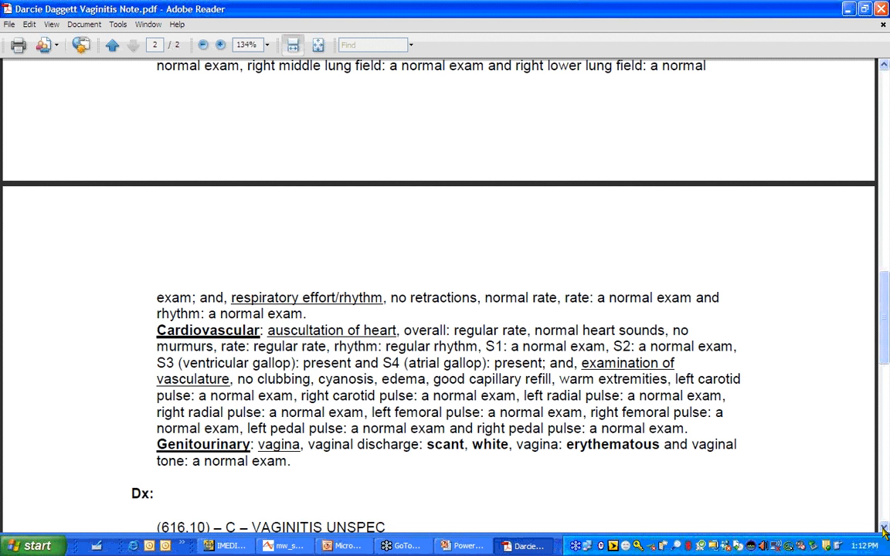
{"action": "left_click", "coordinate": [886, 528]}
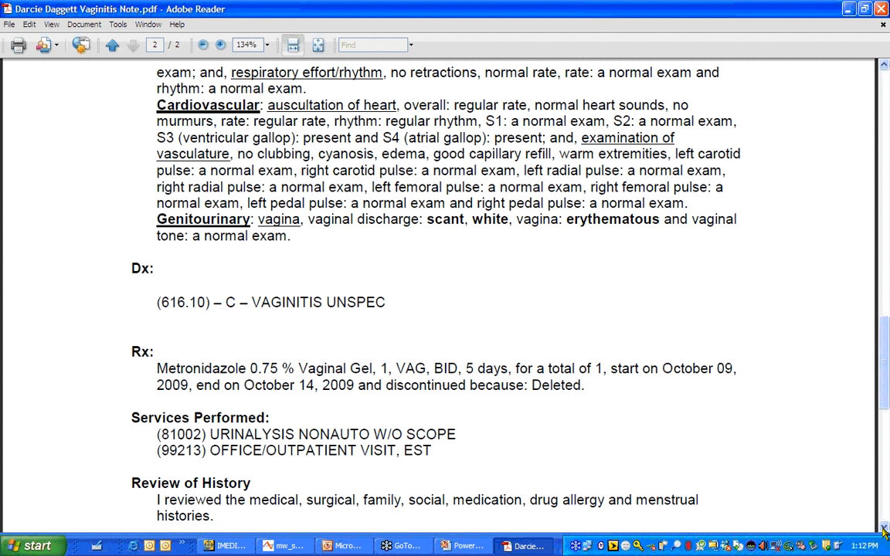
{"action": "left_click", "coordinate": [886, 529]}
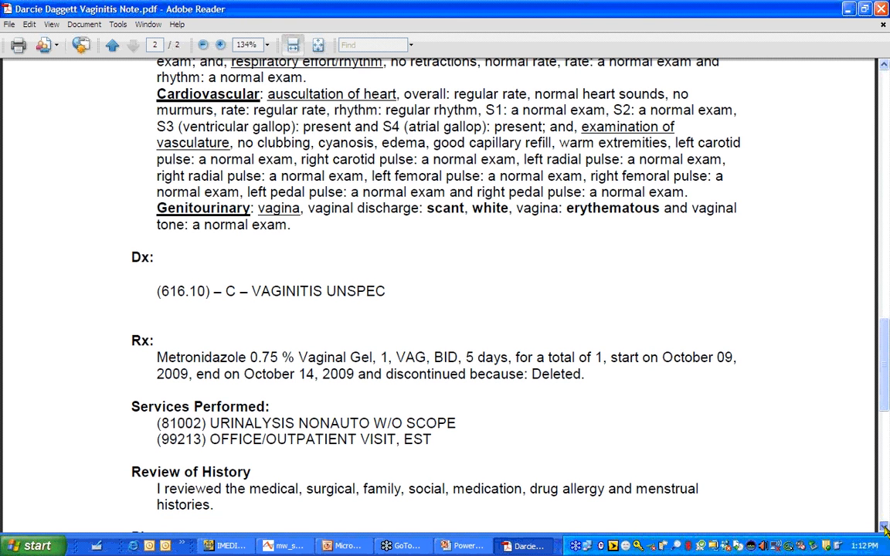
{"action": "left_click", "coordinate": [886, 528]}
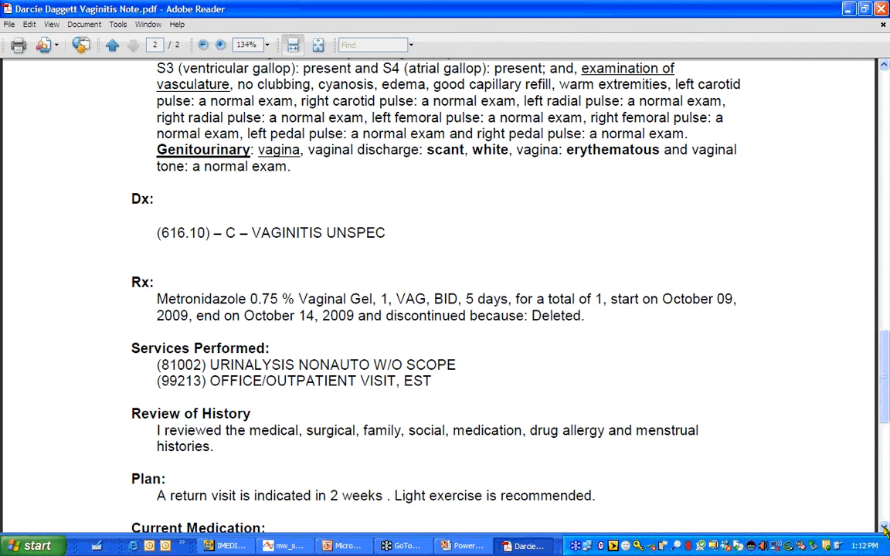
{"action": "left_click", "coordinate": [886, 528]}
{"action": "left_click", "coordinate": [885, 529]}
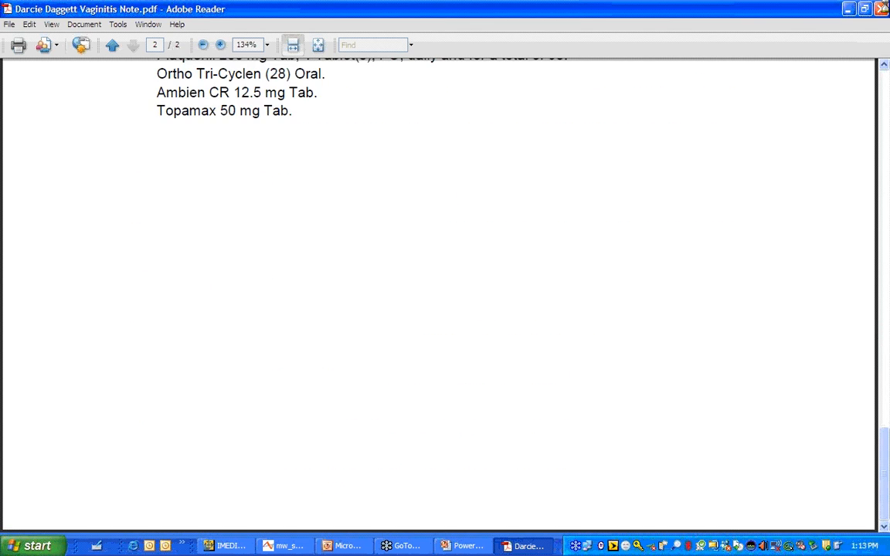
{"action": "left_click", "coordinate": [885, 9]}
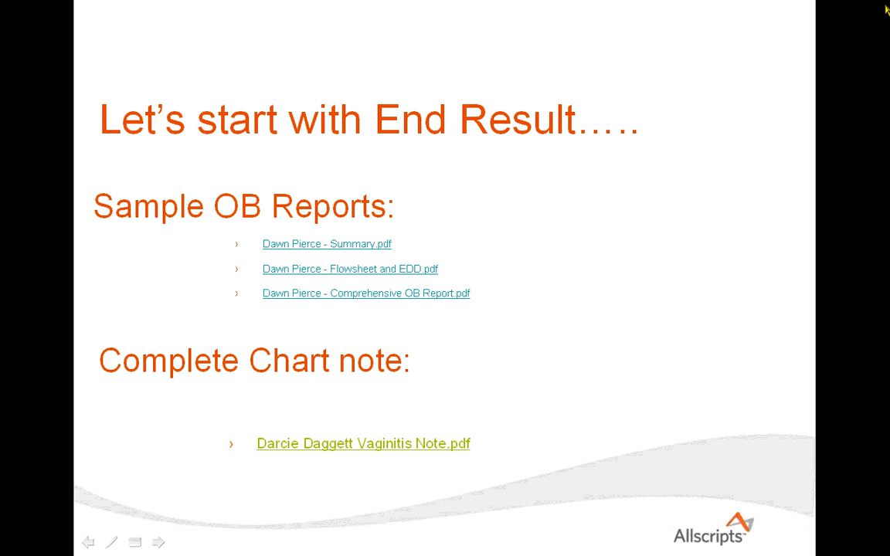
{"action": "key", "text": "Escape"}
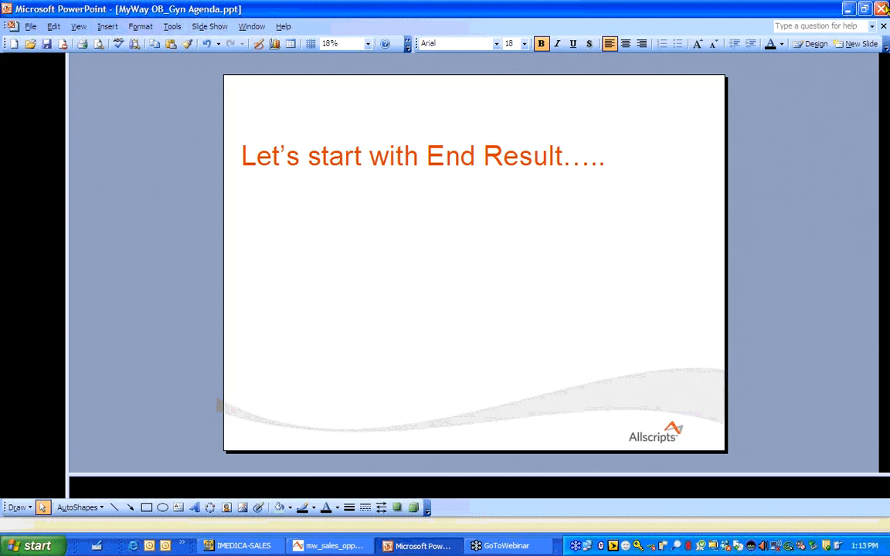
Switch to the MyWay opening page showing Friday's 8 visits and 5 message centers
{"action": "left_click", "coordinate": [332, 548]}
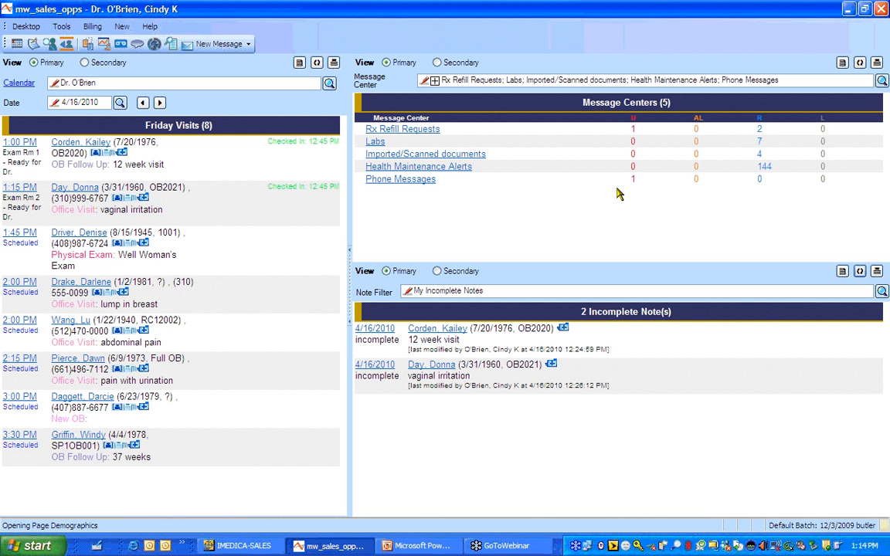
Open the Labs message center to see the seven lab results awaiting review
{"action": "left_click", "coordinate": [376, 144]}
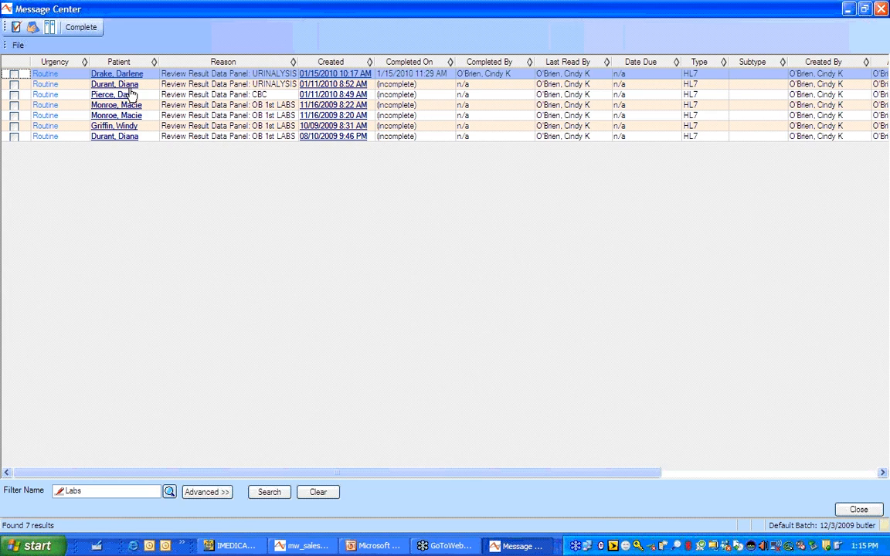
{"action": "left_click", "coordinate": [329, 84]}
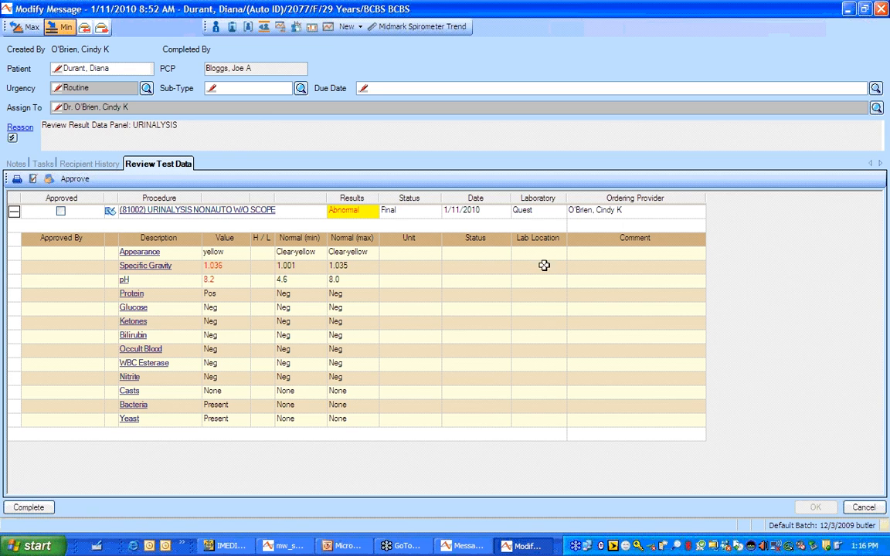
{"action": "left_click", "coordinate": [865, 507]}
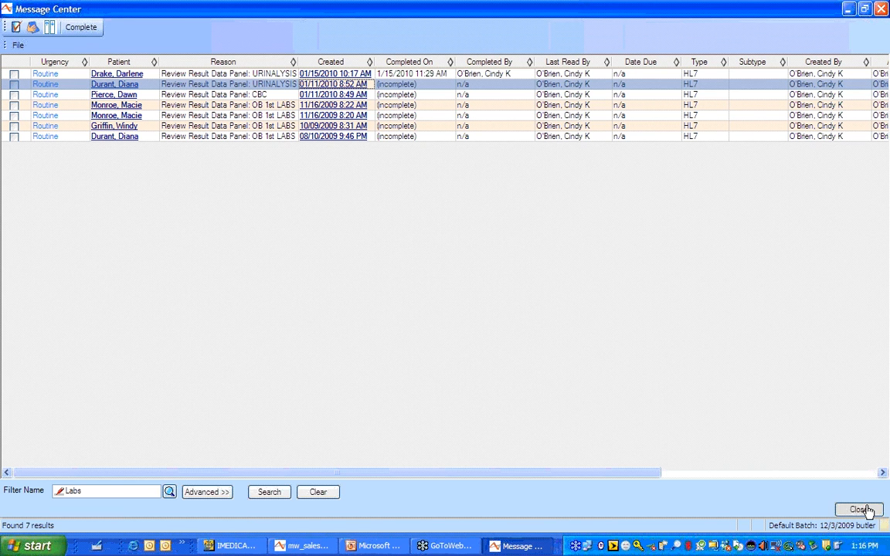
Close the lab messages and open the 1:00 PM patient's One Page Summary maximized
{"action": "left_click", "coordinate": [860, 510]}
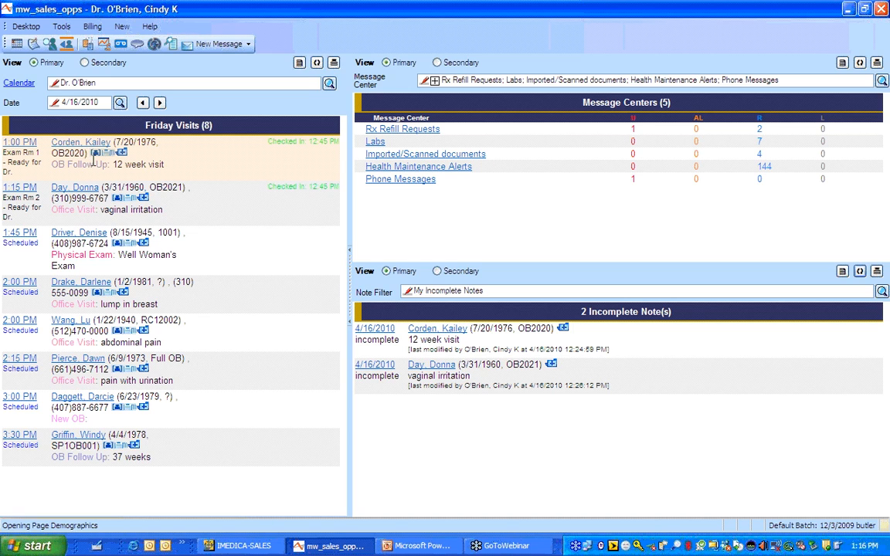
{"action": "left_click", "coordinate": [94, 154]}
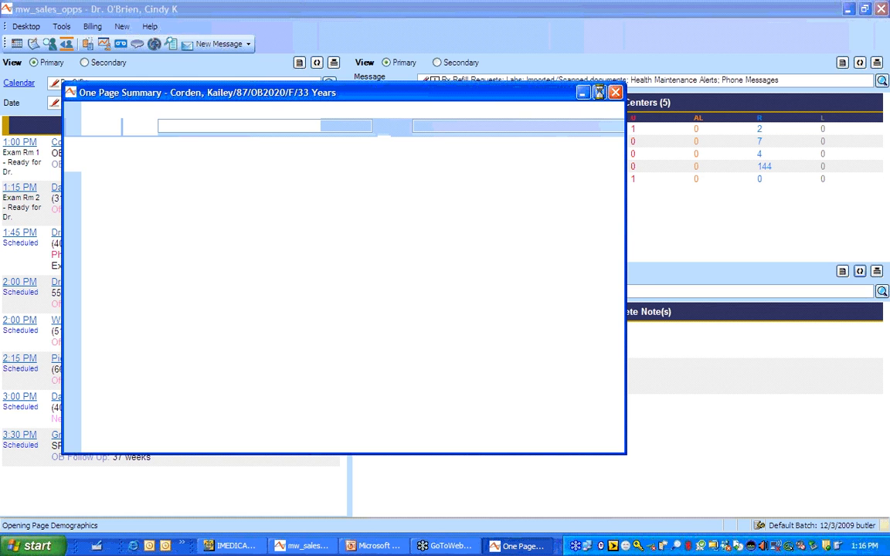
{"action": "left_click", "coordinate": [599, 93]}
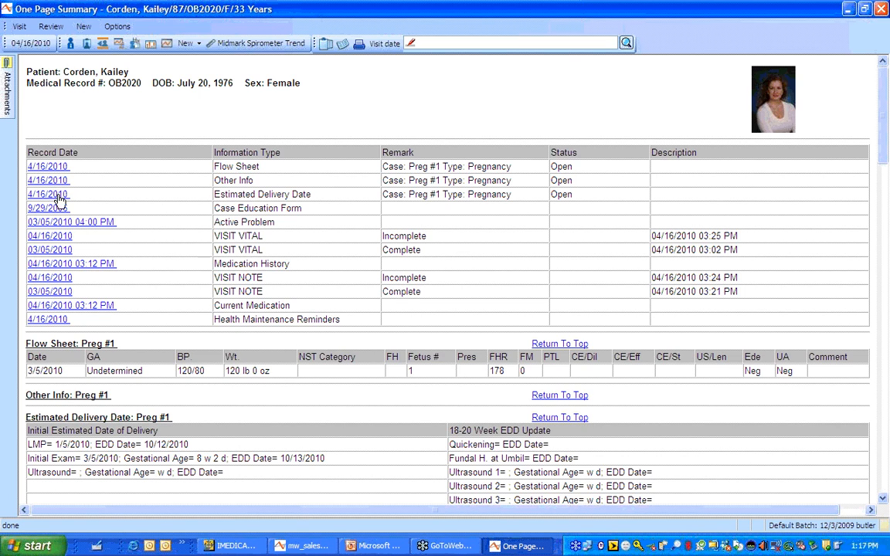
{"action": "left_click", "coordinate": [64, 265]}
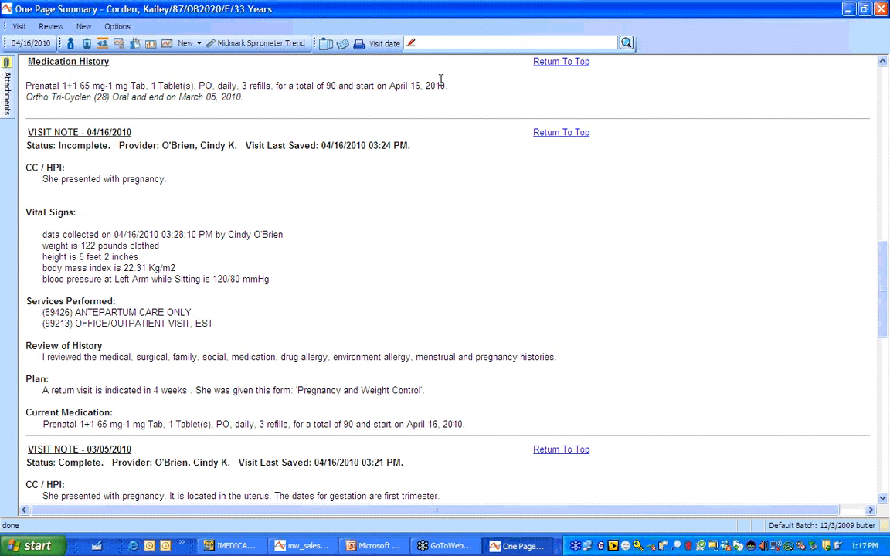
{"action": "left_click", "coordinate": [565, 63]}
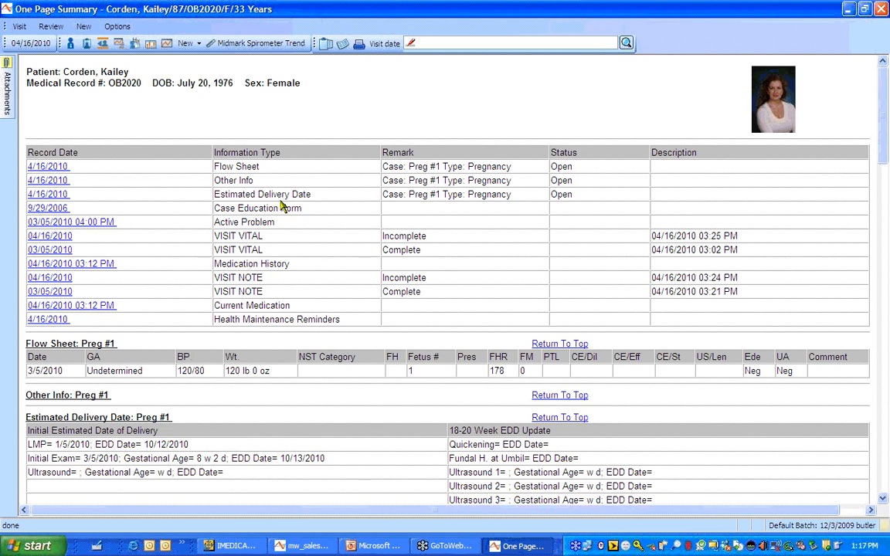
{"action": "left_click", "coordinate": [126, 27]}
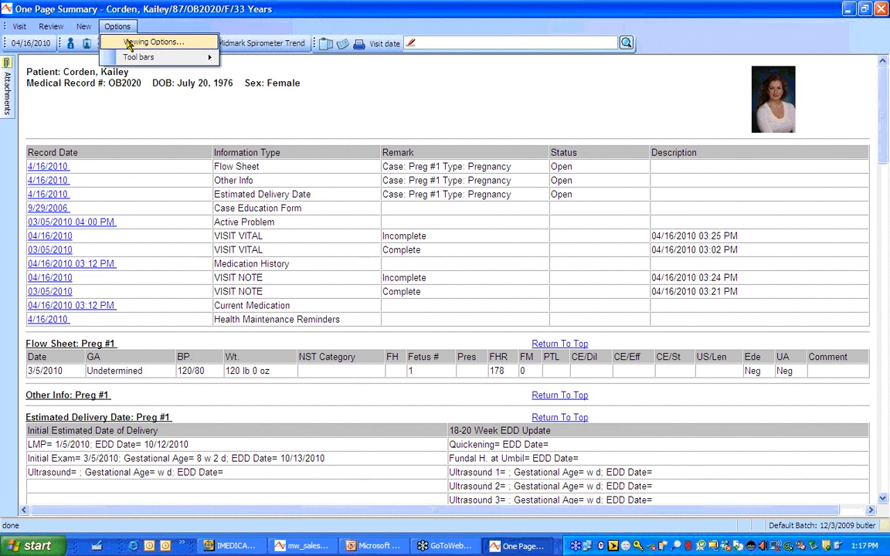
{"action": "left_click", "coordinate": [130, 43]}
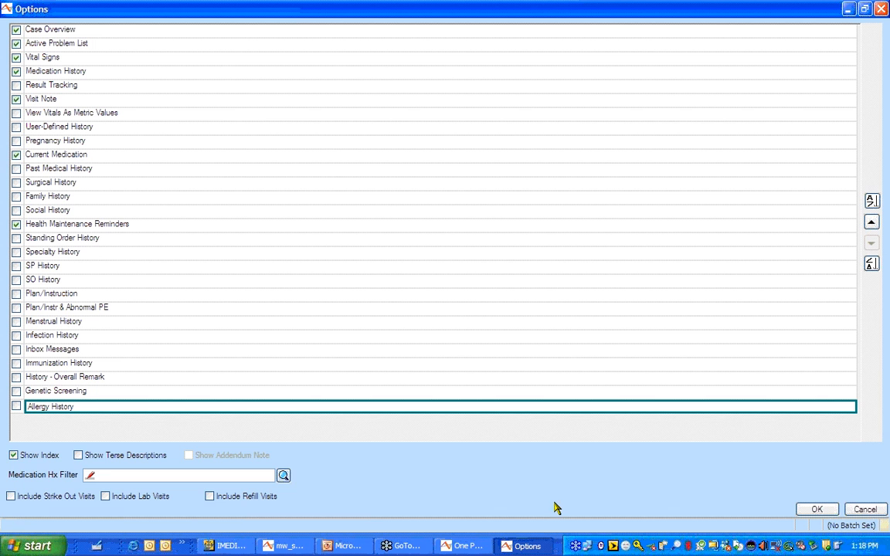
{"action": "left_click", "coordinate": [864, 510]}
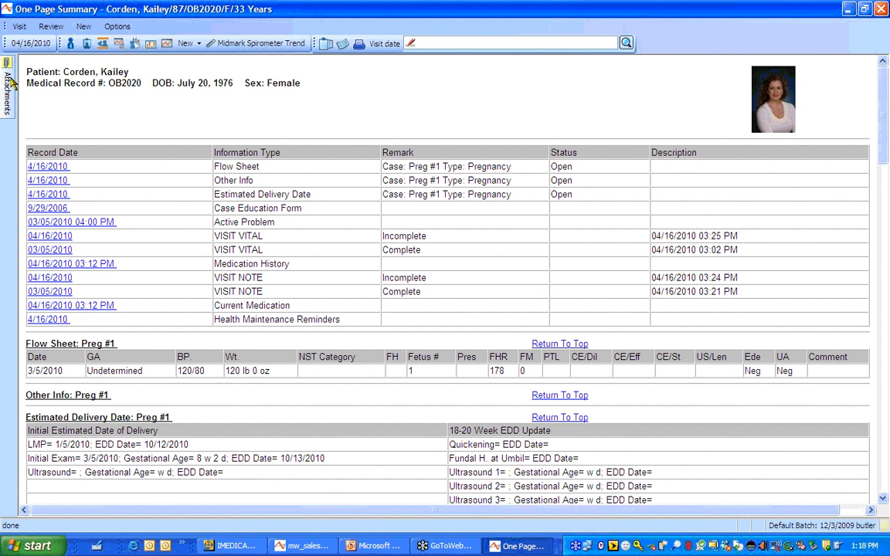
Open the 8 wks ultrasound attachment, scroll through the fetal image, and close it
{"action": "mouse_move", "coordinate": [10, 83]}
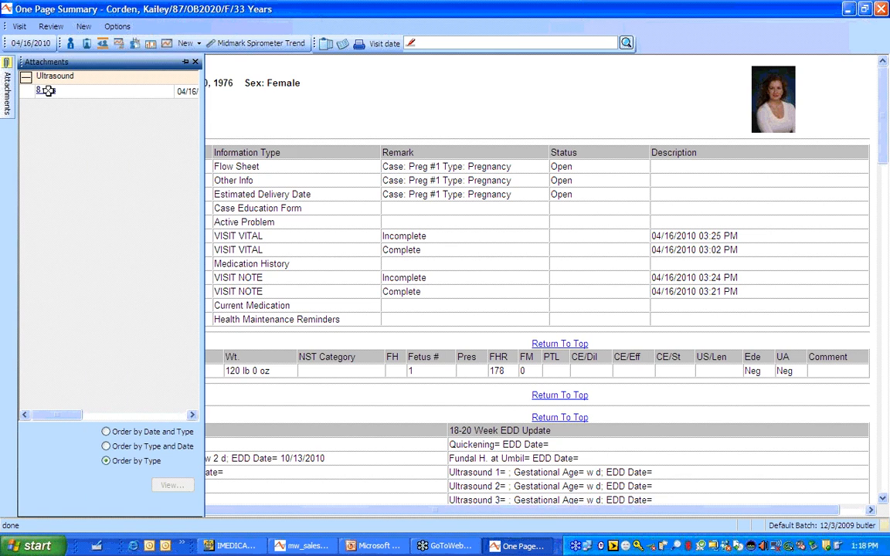
{"action": "double_click", "coordinate": [48, 90]}
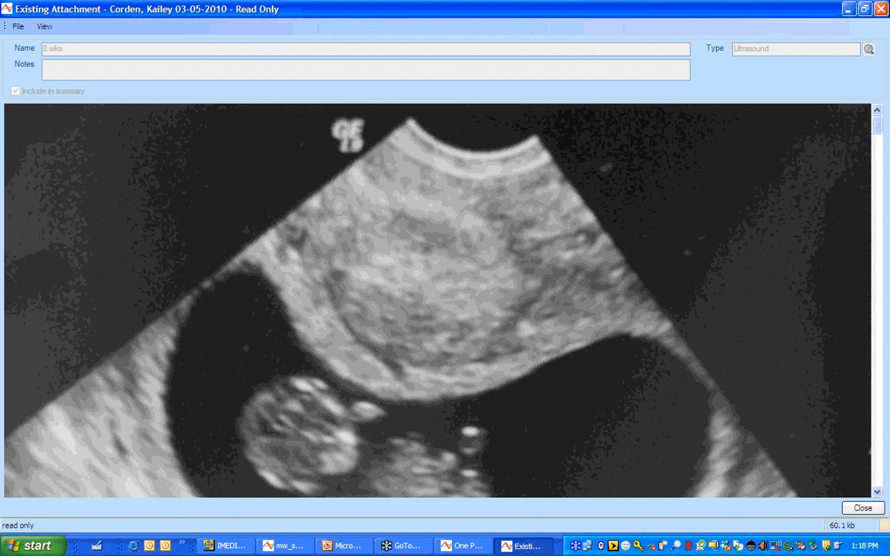
{"action": "left_click", "coordinate": [877, 492]}
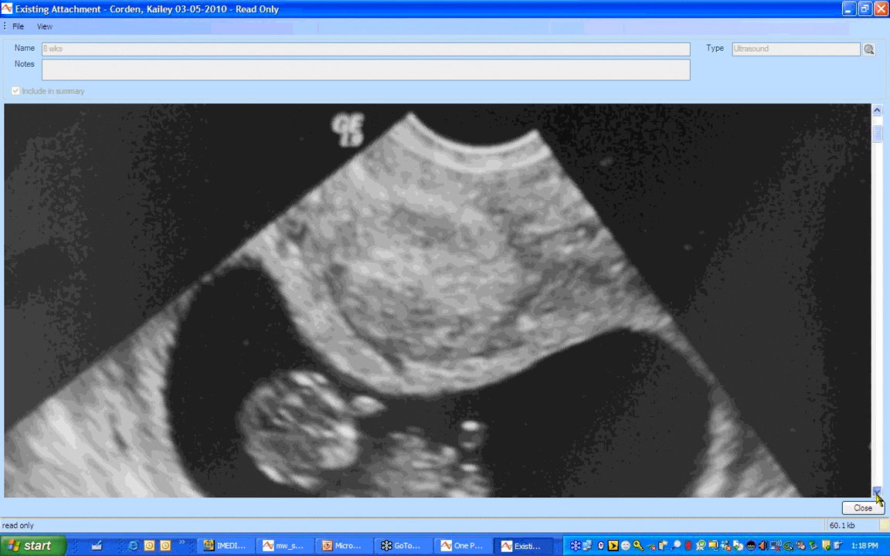
{"action": "left_click", "coordinate": [878, 492]}
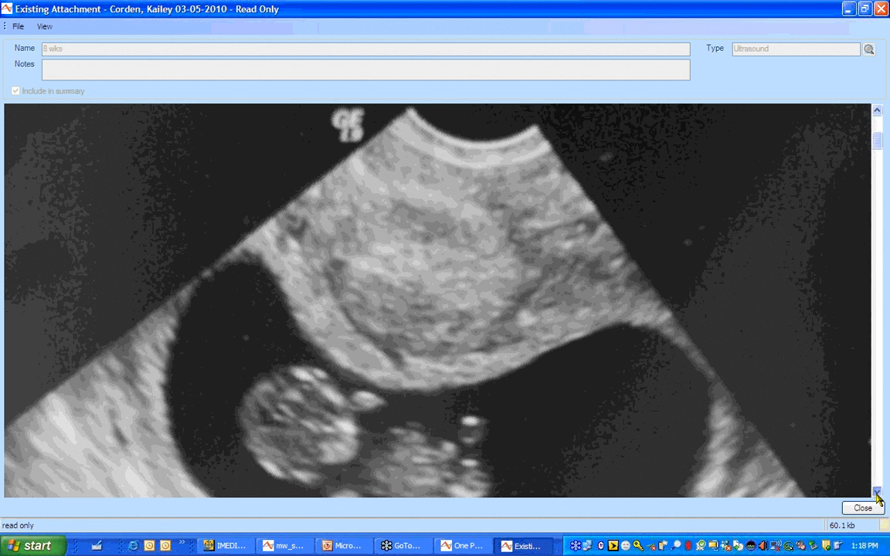
{"action": "left_click", "coordinate": [877, 493]}
{"action": "left_click", "coordinate": [877, 492]}
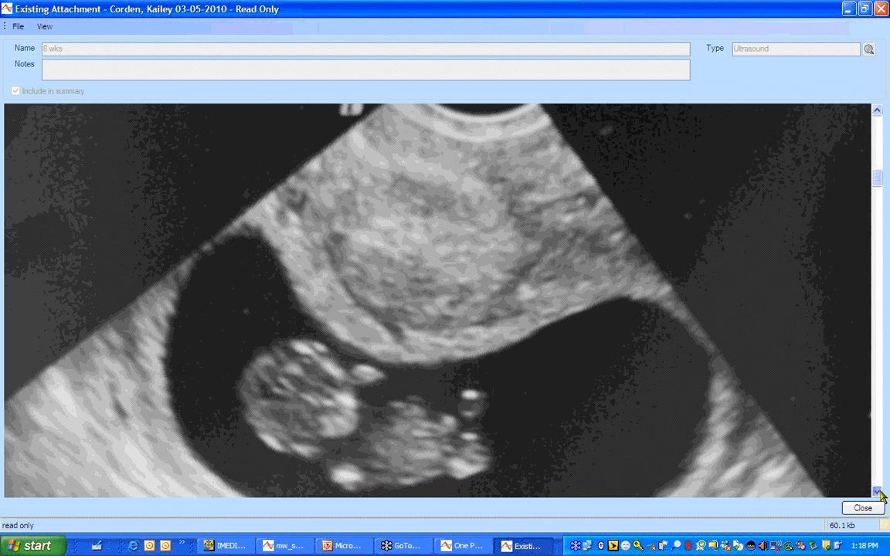
{"action": "left_click", "coordinate": [879, 492]}
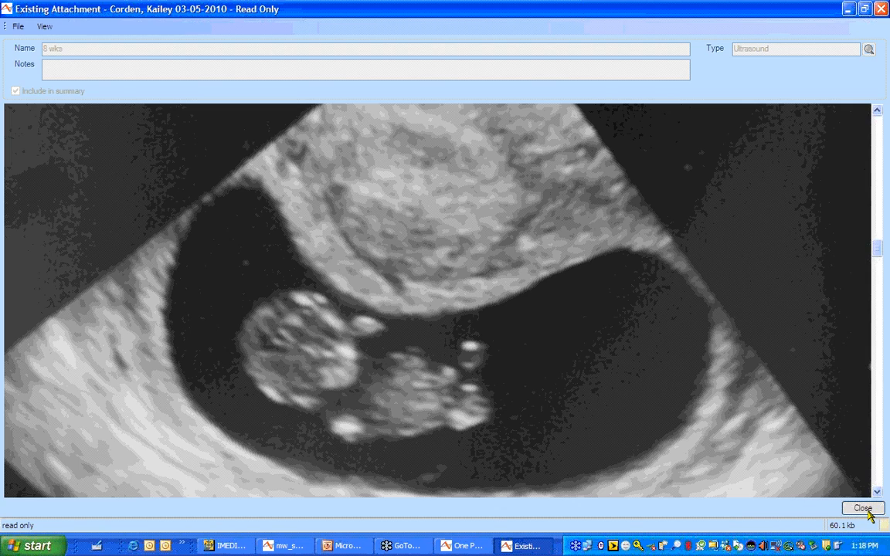
{"action": "left_click", "coordinate": [866, 509]}
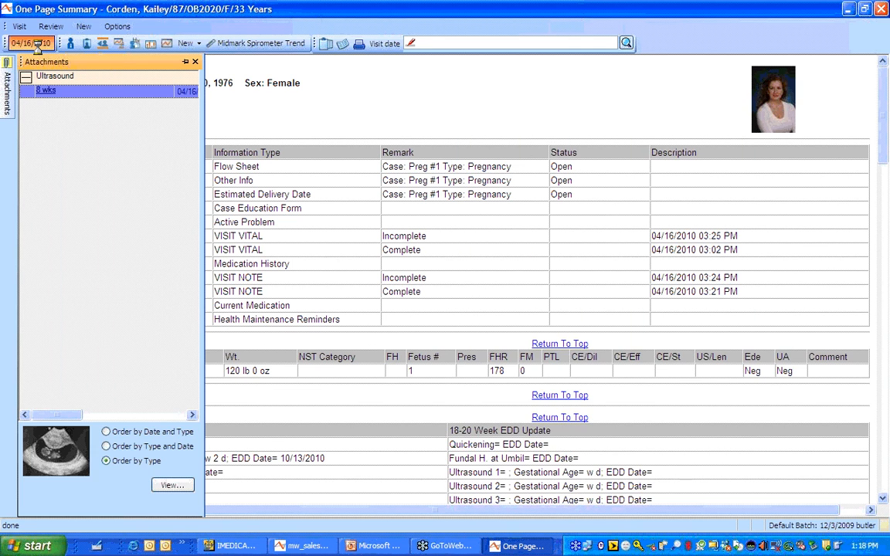
Open the 04/16/2010 visit and view its pregnancy case EDD page (10/12/2010 by LMP)
{"action": "left_click", "coordinate": [36, 44]}
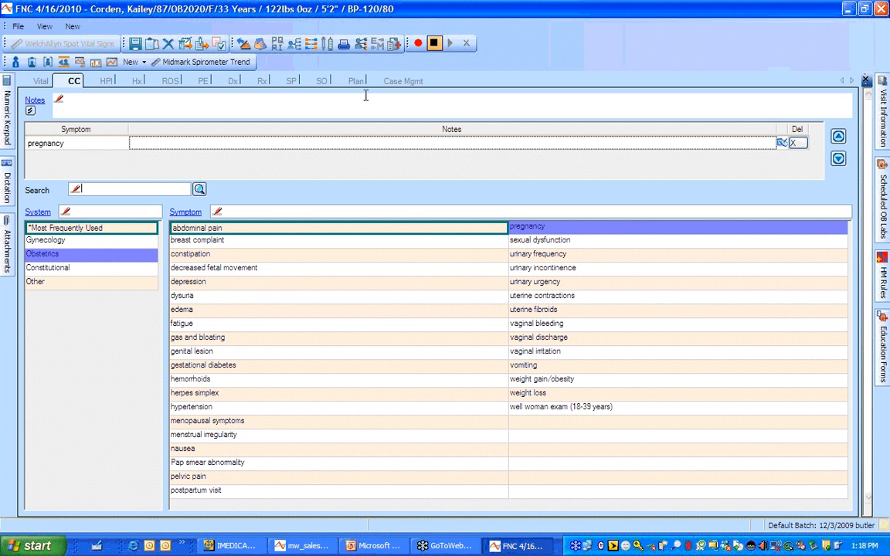
{"action": "left_click", "coordinate": [395, 84]}
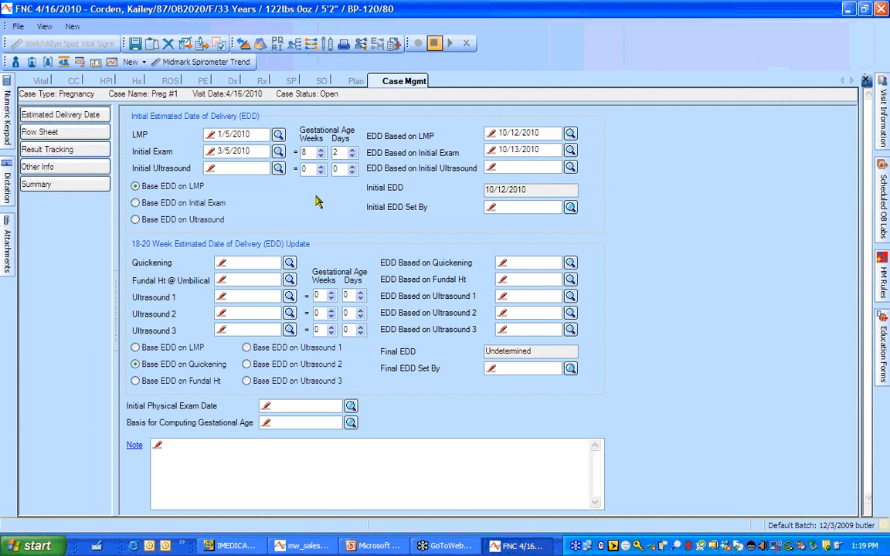
On the pregnancy flow sheet, record fetus count 1 and FHR 172 for today
{"action": "left_click", "coordinate": [99, 133]}
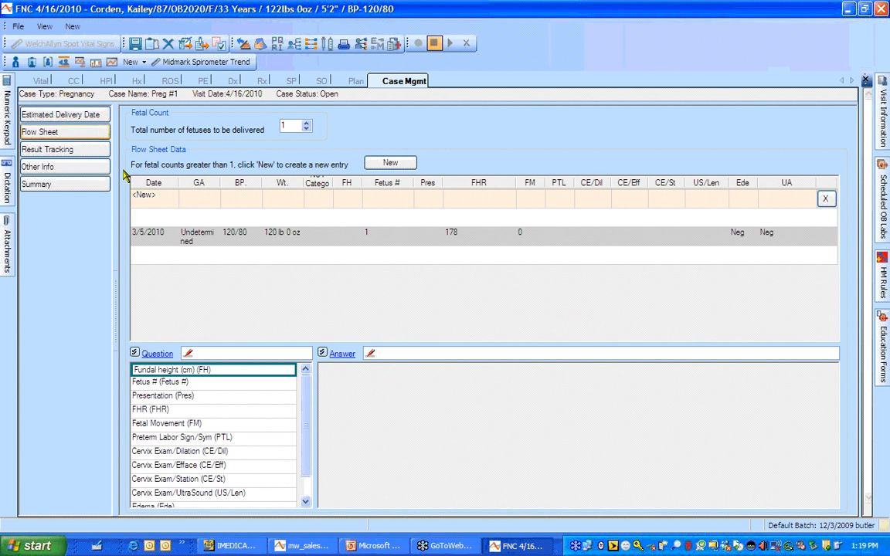
{"action": "left_click", "coordinate": [236, 383]}
{"action": "left_click", "coordinate": [334, 372]}
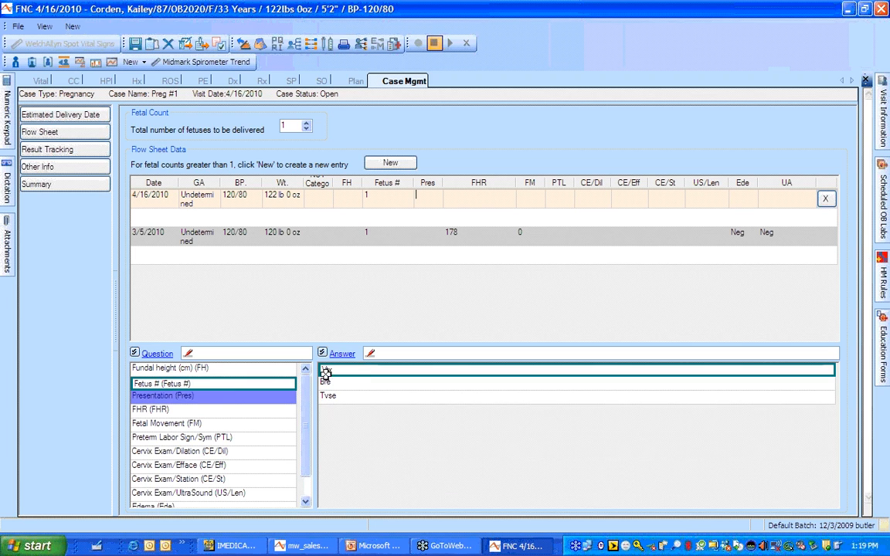
{"action": "left_click", "coordinate": [215, 413]}
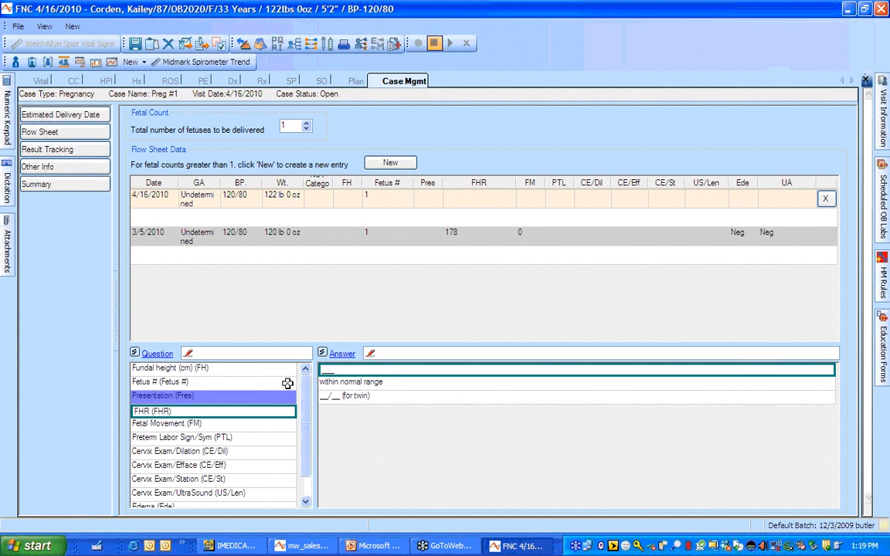
{"action": "left_click", "coordinate": [337, 372]}
{"action": "type", "text": "172"}
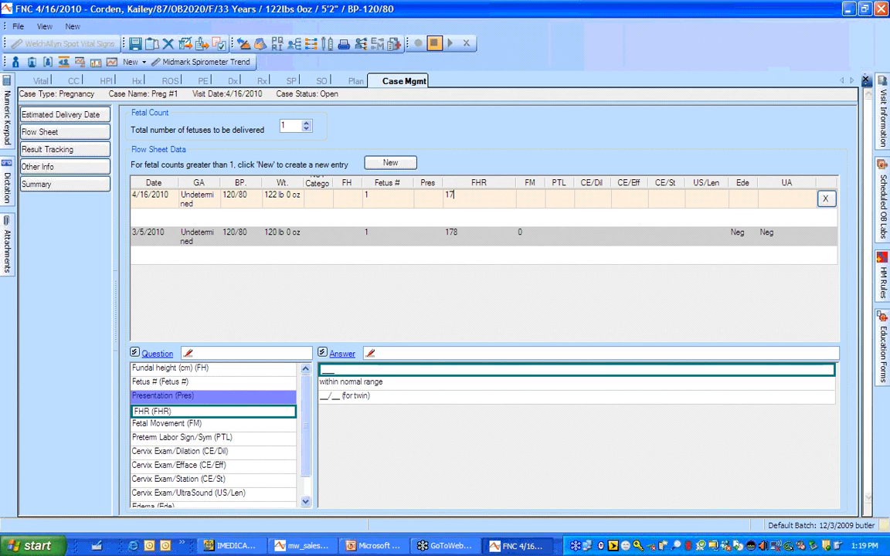
Record fetal movement 0, edema Neg and UA Trace in today's flow sheet row
{"action": "left_click", "coordinate": [213, 425]}
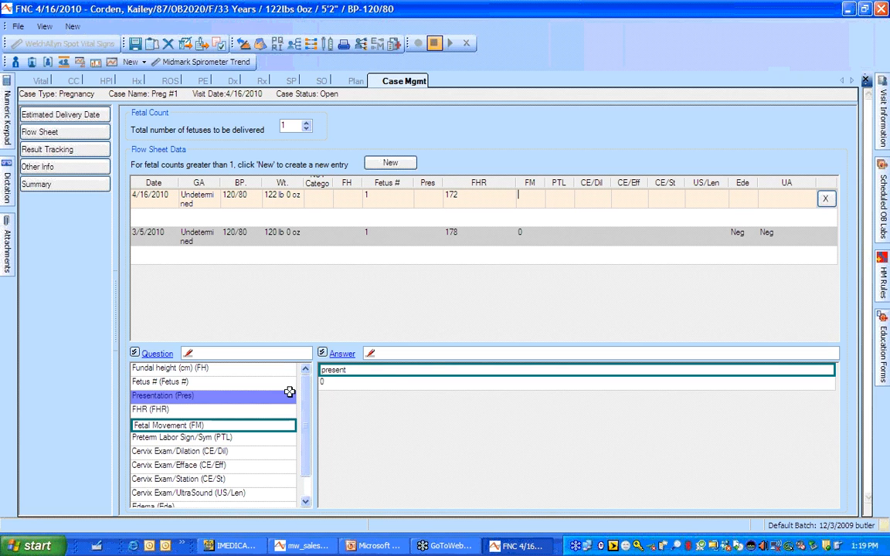
{"action": "left_click", "coordinate": [330, 384]}
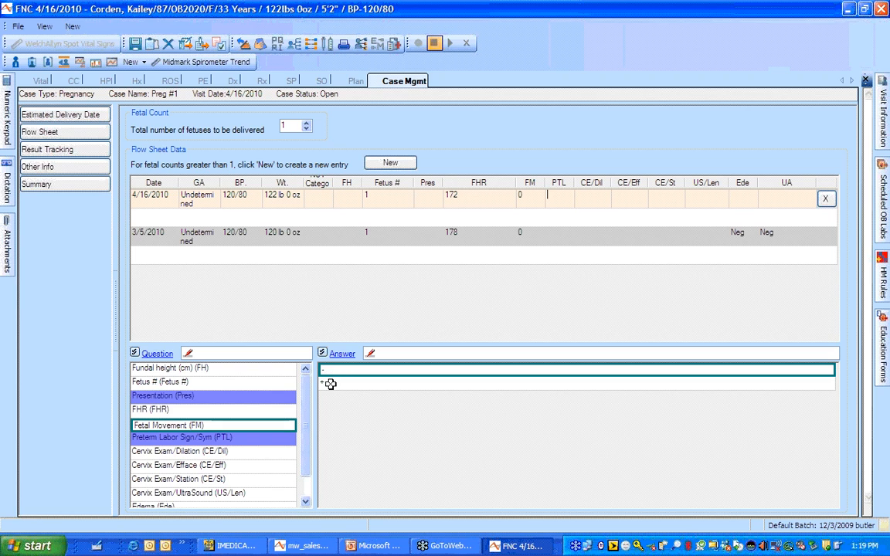
{"action": "left_click", "coordinate": [308, 504]}
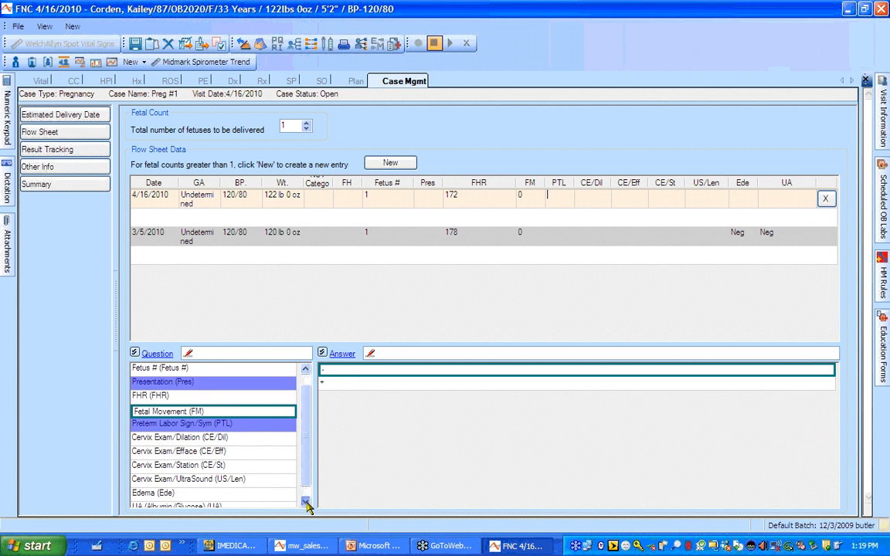
{"action": "left_click", "coordinate": [307, 503]}
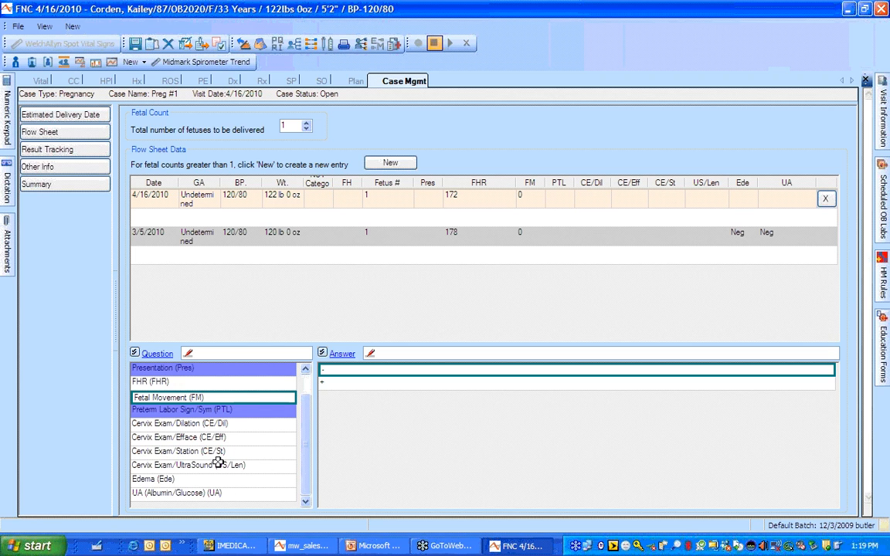
{"action": "left_click", "coordinate": [208, 483]}
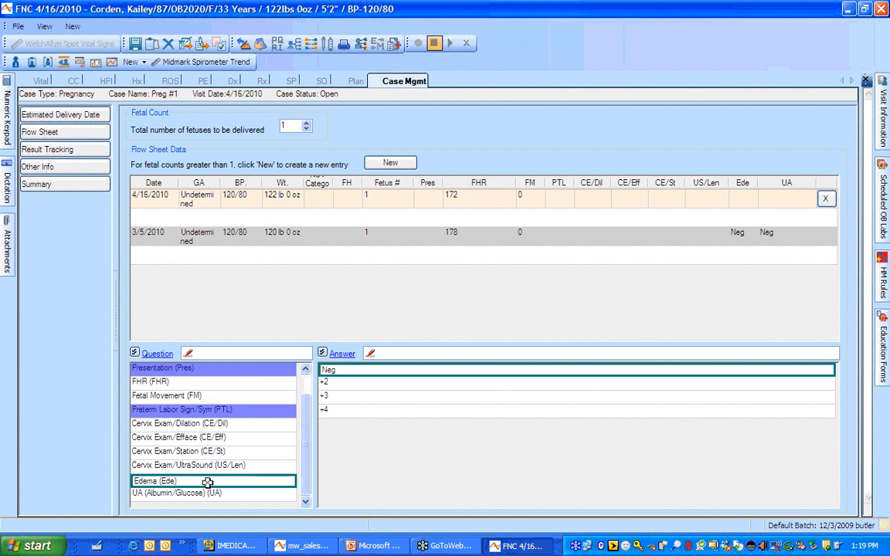
{"action": "left_click", "coordinate": [328, 370]}
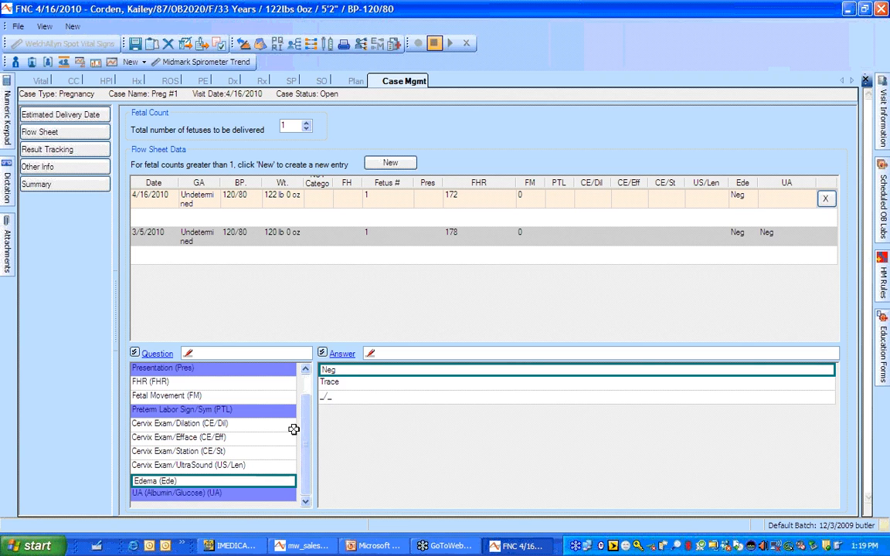
{"action": "left_click", "coordinate": [338, 384]}
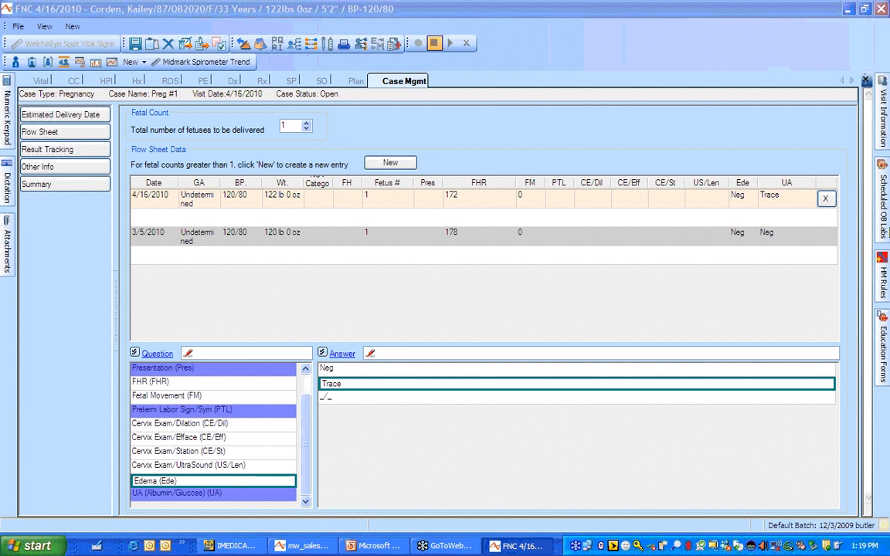
{"action": "mouse_move", "coordinate": [884, 225]}
Add the scheduled OB 1st Tri Labs order to this visit and view the case's Result Tracking page
{"action": "mouse_move", "coordinate": [885, 198]}
{"action": "left_click", "coordinate": [707, 108]}
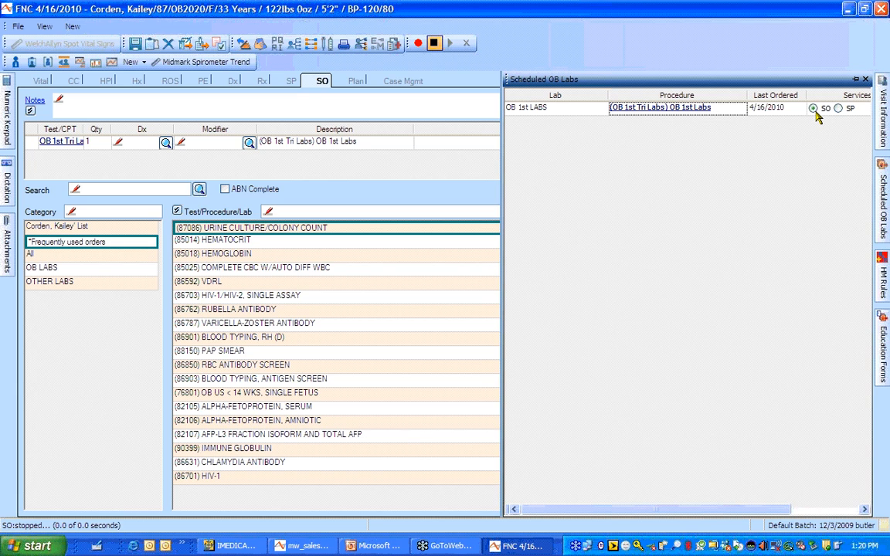
{"action": "left_click", "coordinate": [421, 82]}
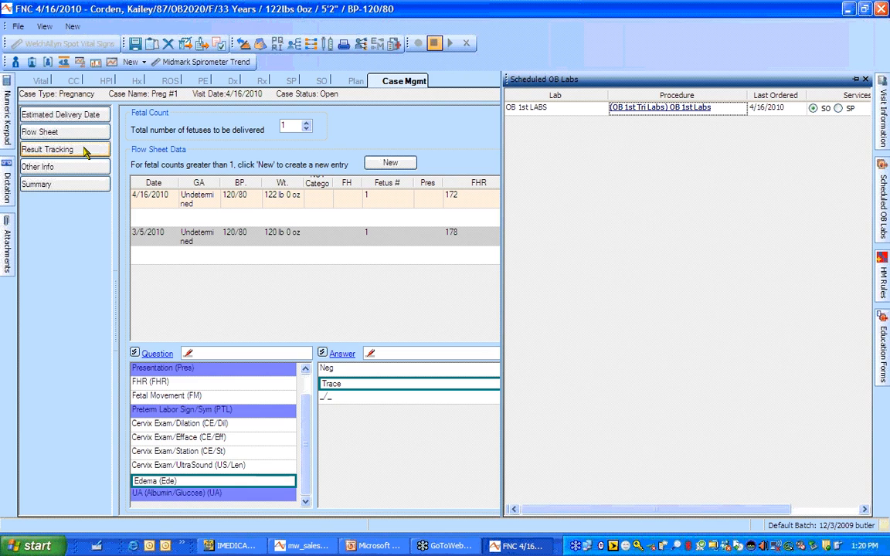
{"action": "left_click", "coordinate": [84, 151]}
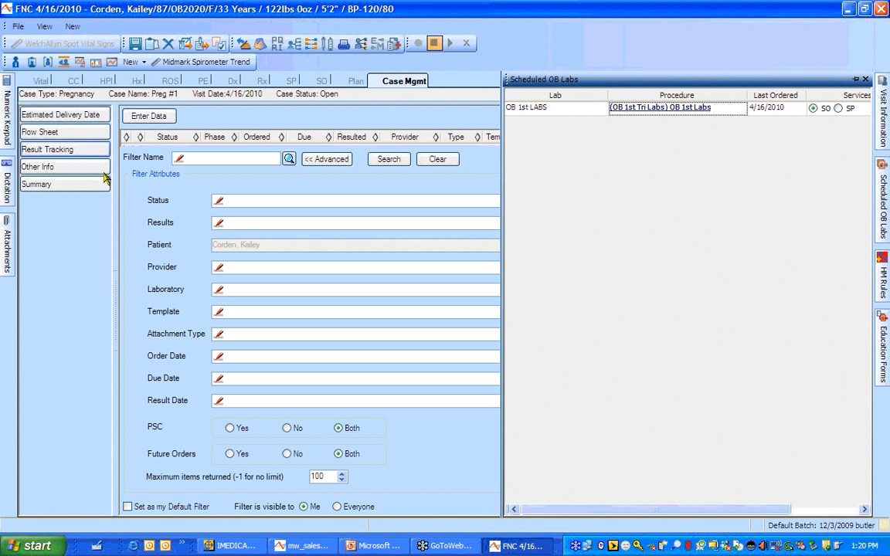
Close the Scheduled OB Labs panel, scroll the Other Info form to the bottom, and open Summary
{"action": "left_click", "coordinate": [46, 167]}
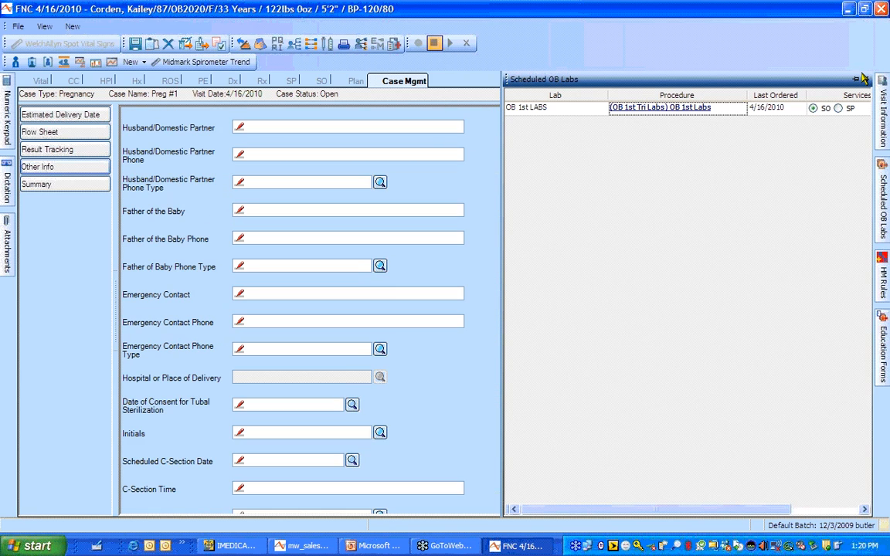
{"action": "left_click", "coordinate": [867, 81]}
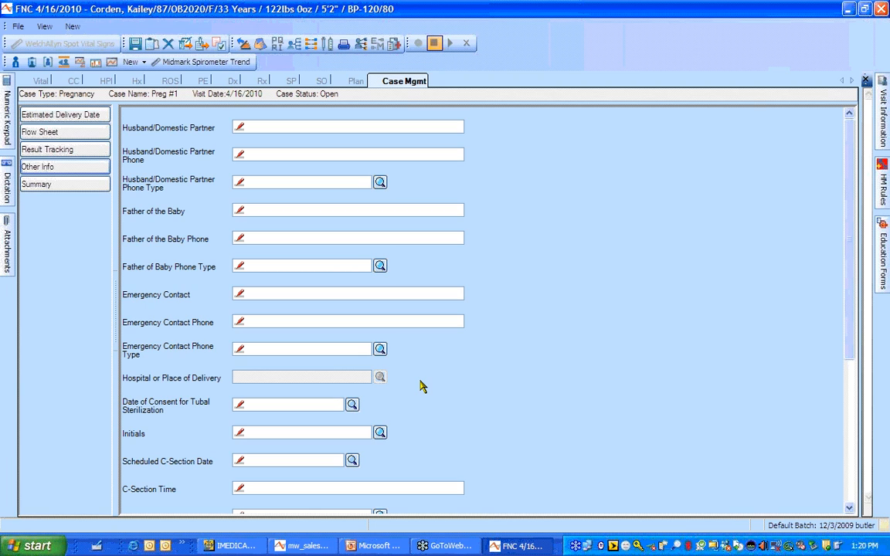
{"action": "left_click", "coordinate": [850, 508]}
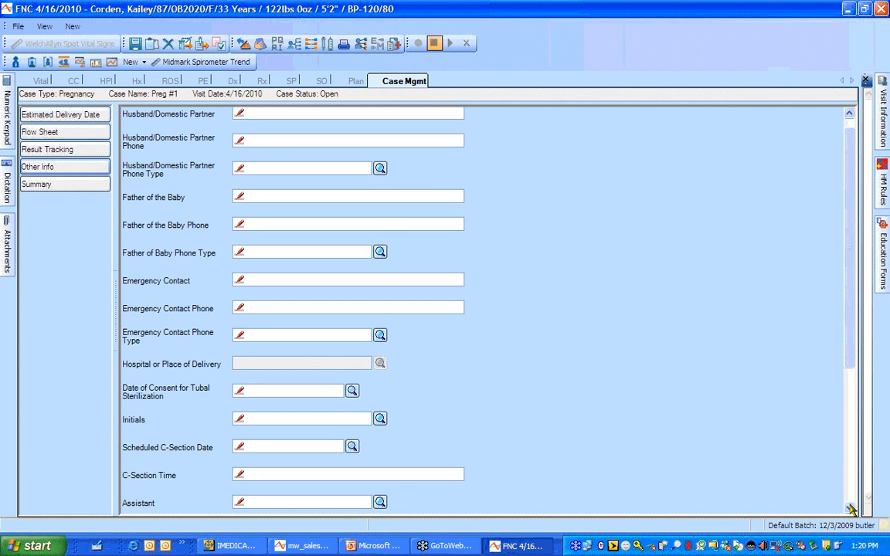
{"action": "left_click", "coordinate": [849, 509]}
{"action": "left_click", "coordinate": [850, 508]}
{"action": "left_click", "coordinate": [849, 509]}
{"action": "left_click", "coordinate": [850, 508]}
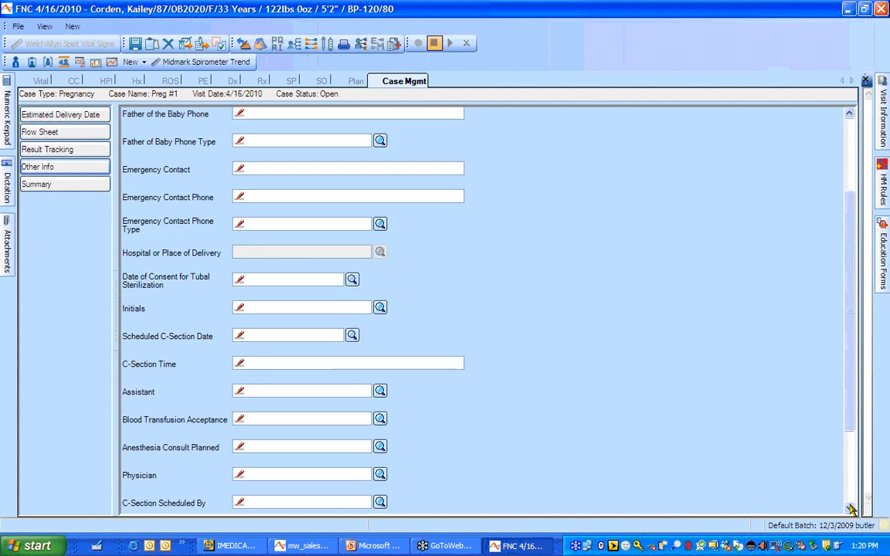
{"action": "left_click", "coordinate": [849, 508]}
{"action": "left_click", "coordinate": [850, 508]}
{"action": "left_click", "coordinate": [849, 509]}
{"action": "left_click", "coordinate": [849, 509]}
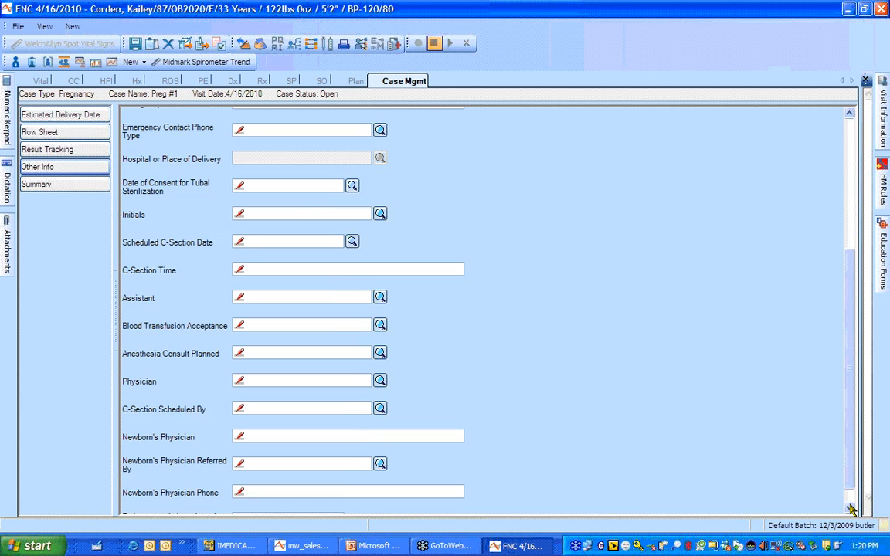
{"action": "left_click", "coordinate": [849, 509]}
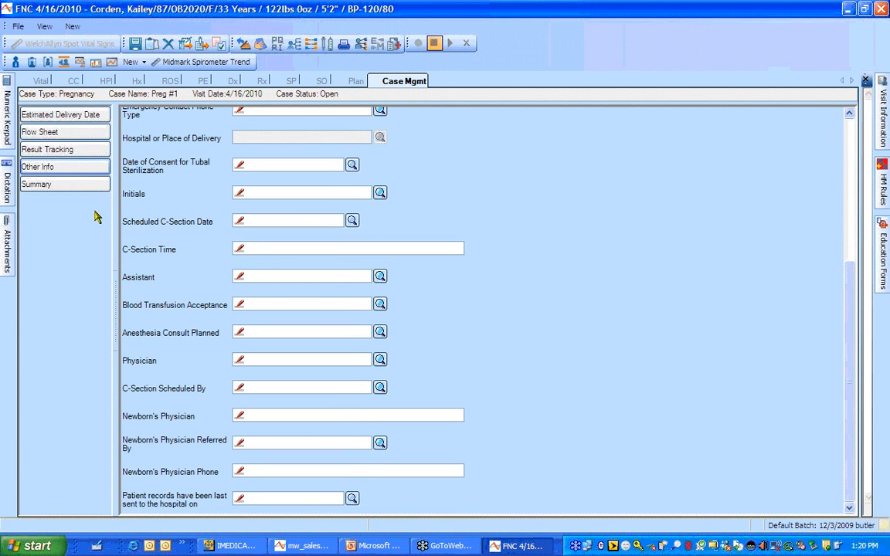
{"action": "left_click", "coordinate": [62, 184]}
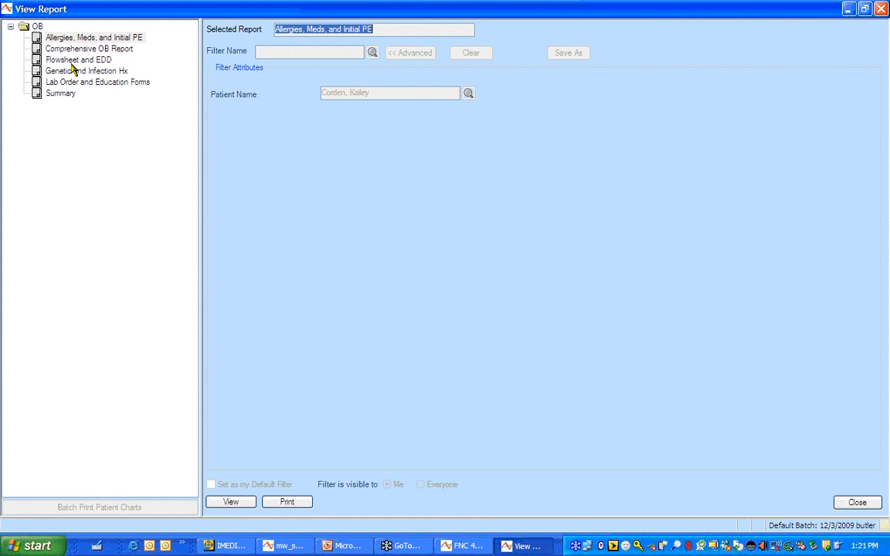
{"action": "left_click", "coordinate": [856, 503]}
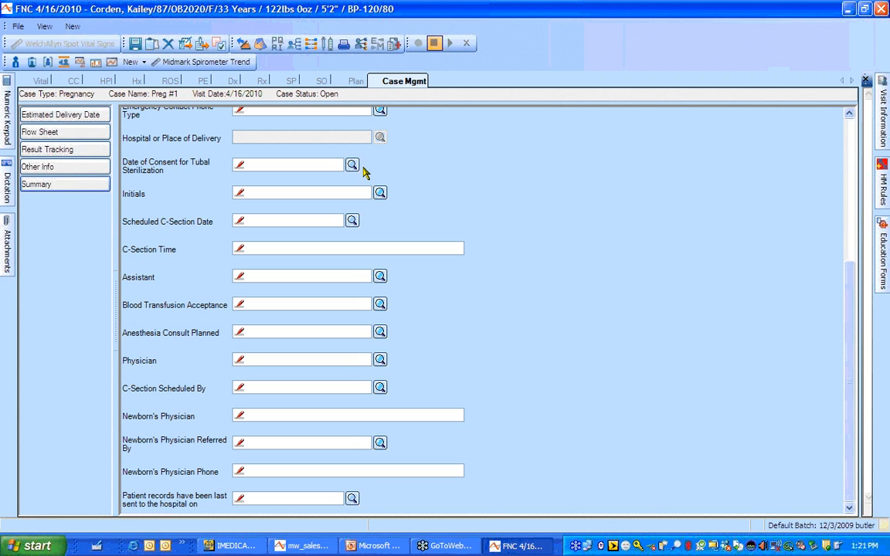
Check out the visit from the Plan tab as a Complete Note with Ready to Discharge checked
{"action": "left_click", "coordinate": [354, 82]}
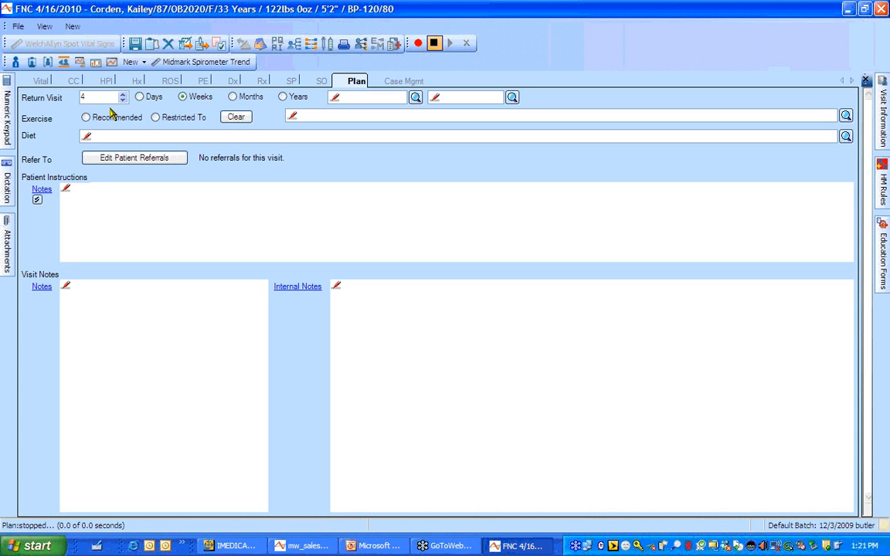
{"action": "left_click", "coordinate": [152, 43]}
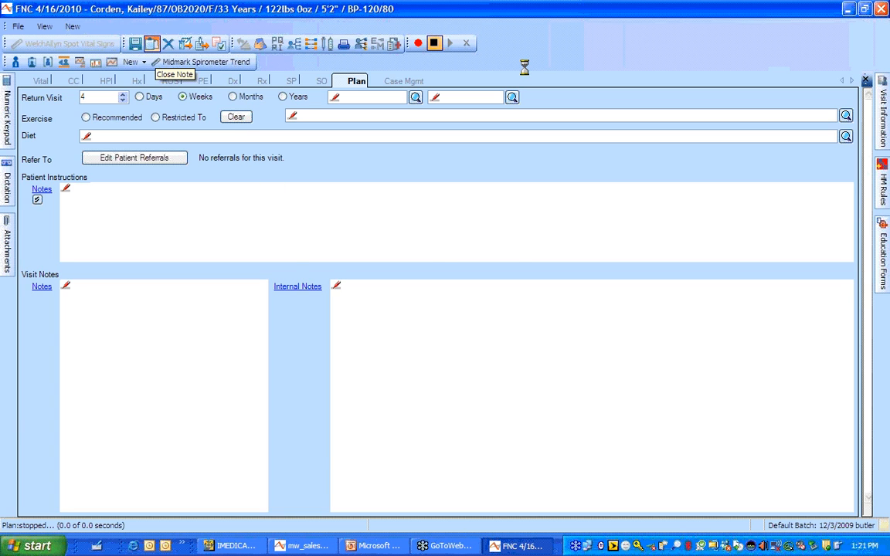
{"action": "left_click", "coordinate": [458, 311]}
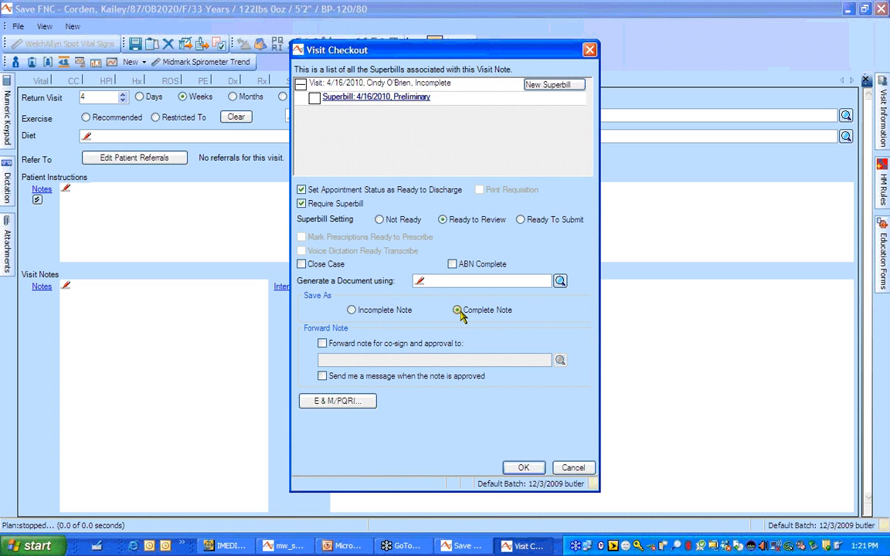
{"action": "left_click", "coordinate": [521, 469]}
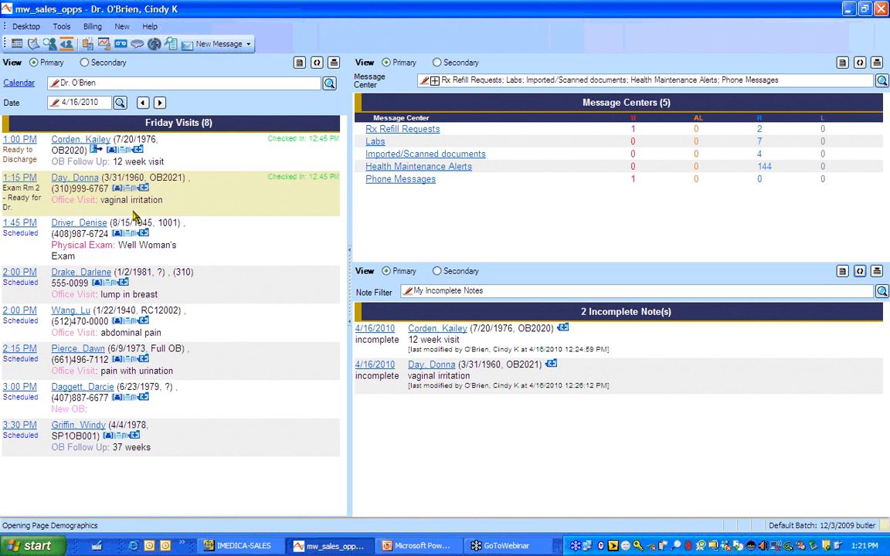
Browse the next patient's one-page summary sections, then open the 04/16/2010 visit note
{"action": "left_click", "coordinate": [117, 188]}
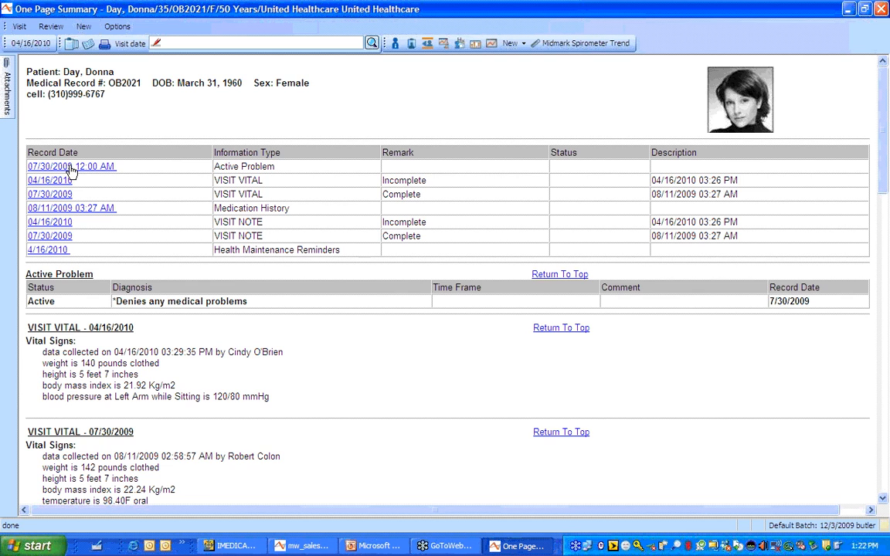
{"action": "left_click", "coordinate": [69, 166]}
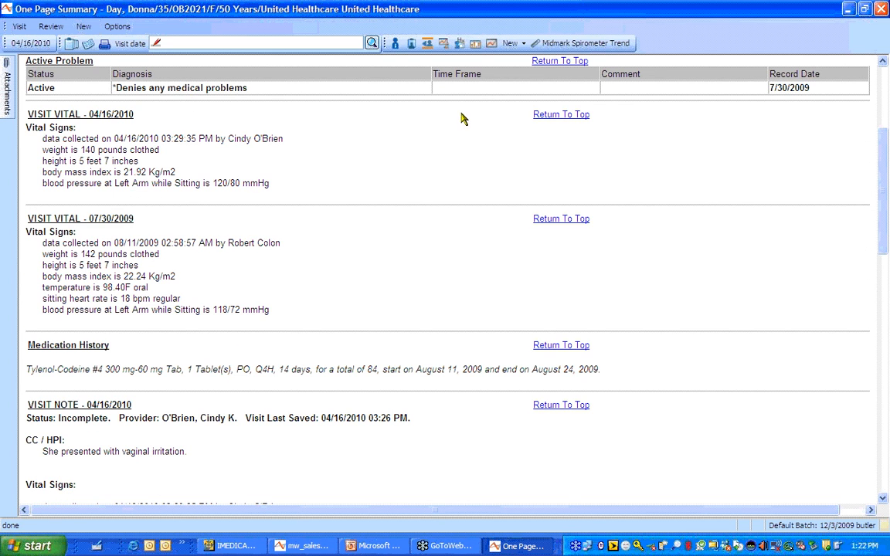
{"action": "left_click", "coordinate": [553, 66]}
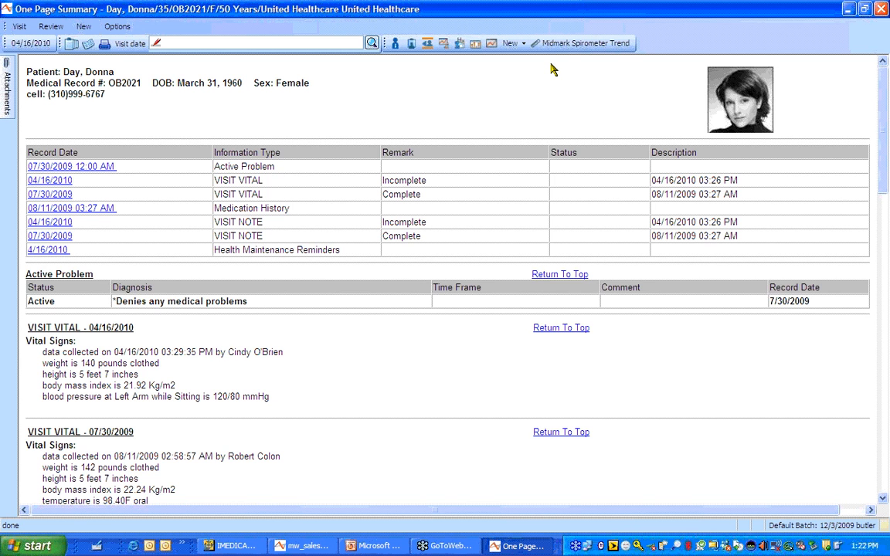
{"action": "left_click", "coordinate": [53, 180]}
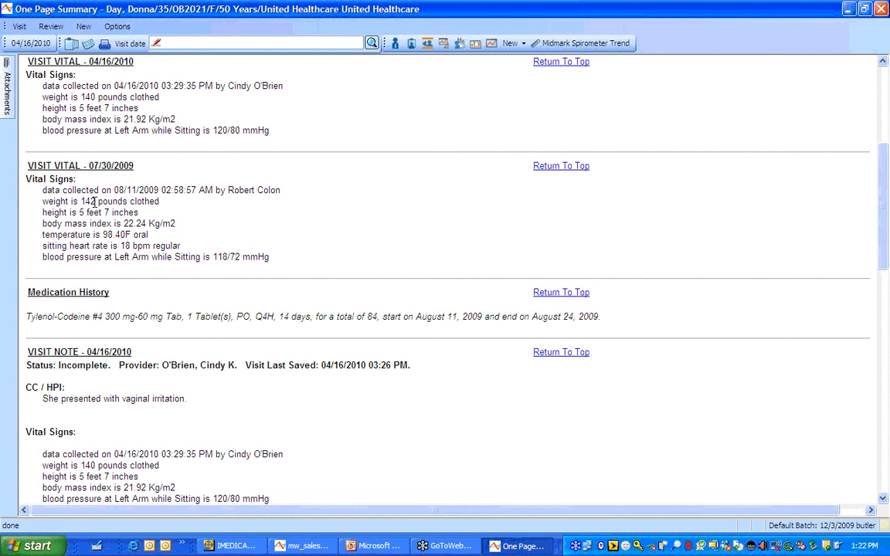
{"action": "left_click", "coordinate": [561, 63]}
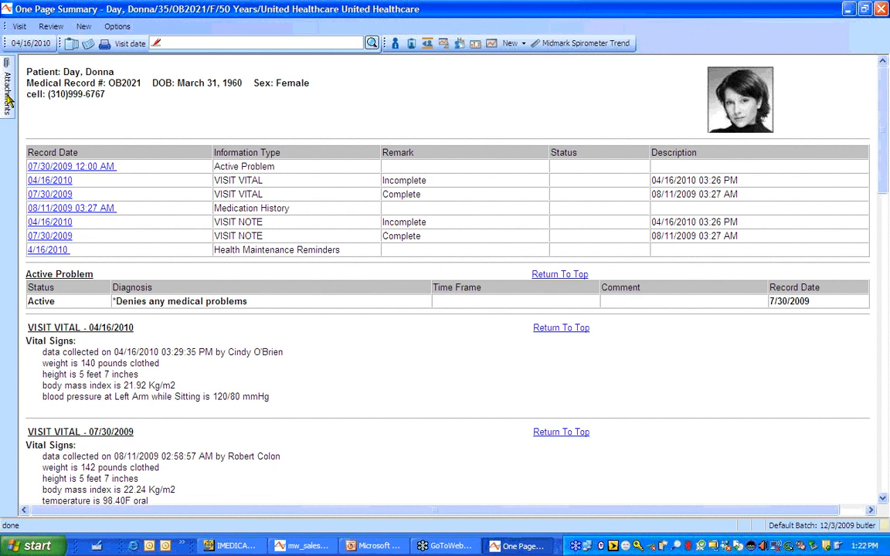
{"action": "mouse_move", "coordinate": [8, 97]}
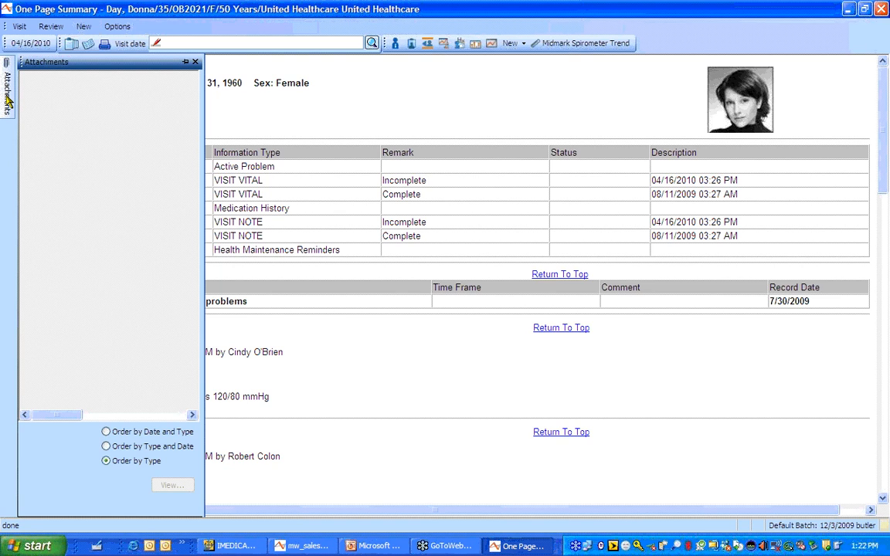
{"action": "left_click", "coordinate": [35, 44]}
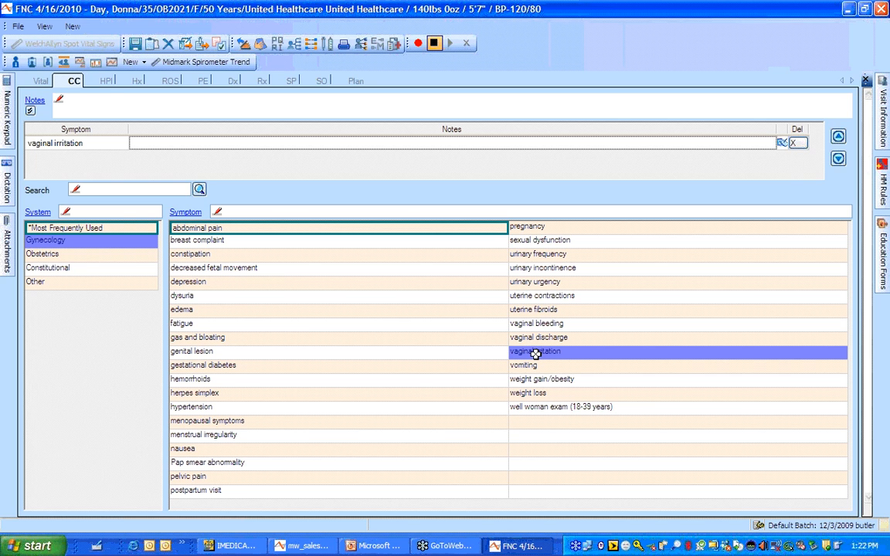
Chart the HPI quality as itching, thick and worsening, with gradual onset 4 days ago and moderate severity
{"action": "left_click", "coordinate": [107, 81]}
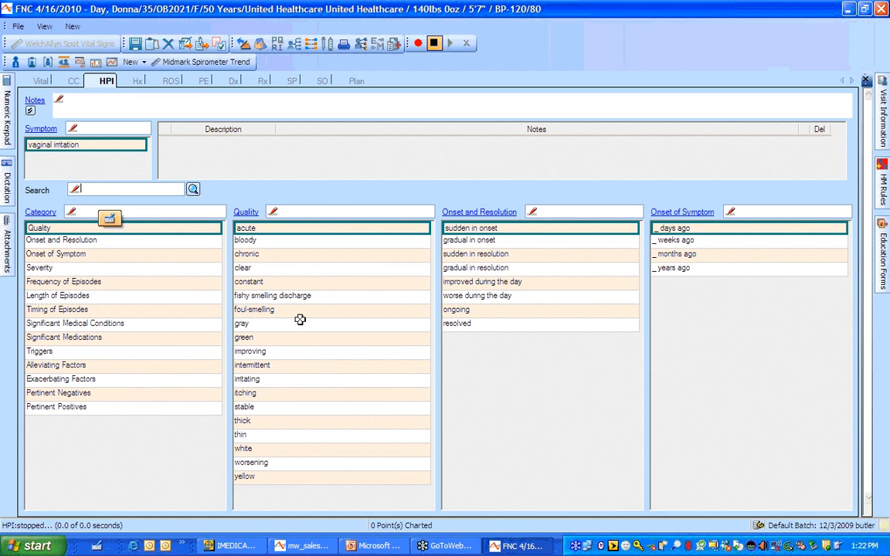
{"action": "left_click", "coordinate": [312, 379]}
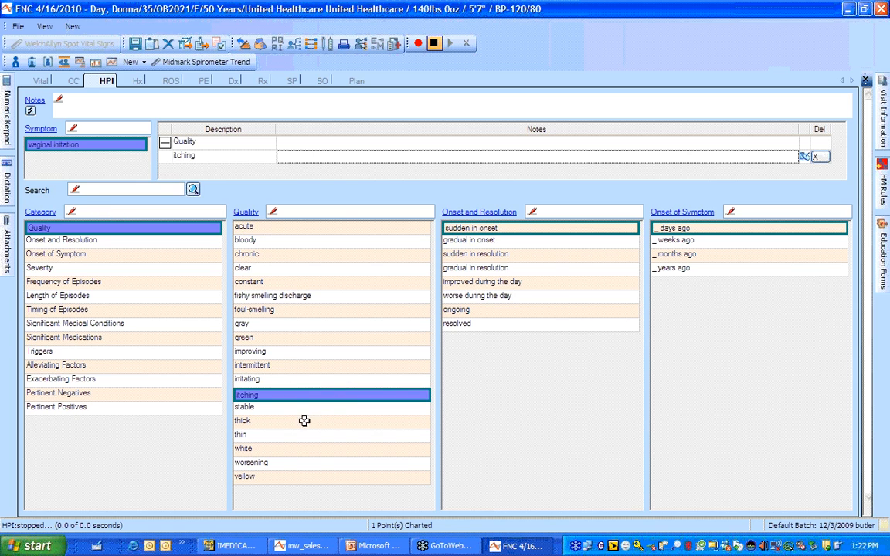
{"action": "left_click", "coordinate": [305, 421]}
{"action": "left_click", "coordinate": [341, 463]}
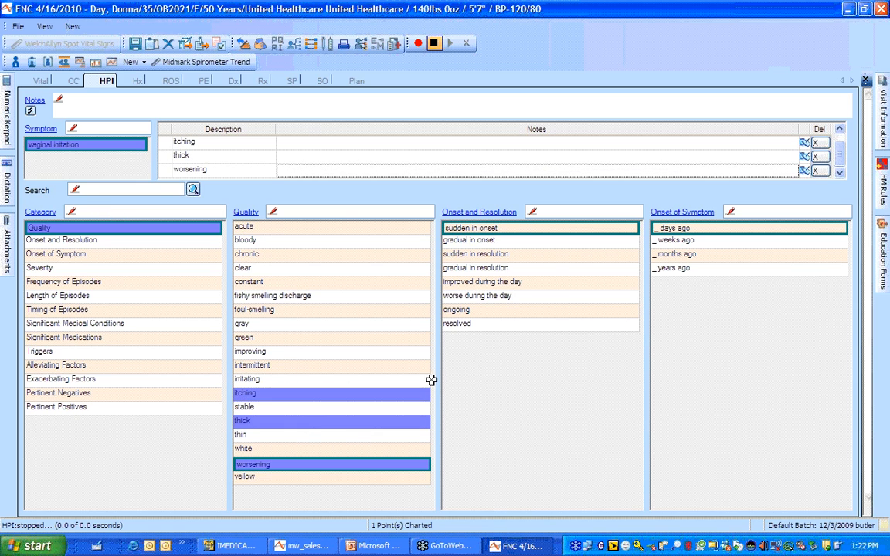
{"action": "left_click", "coordinate": [532, 238]}
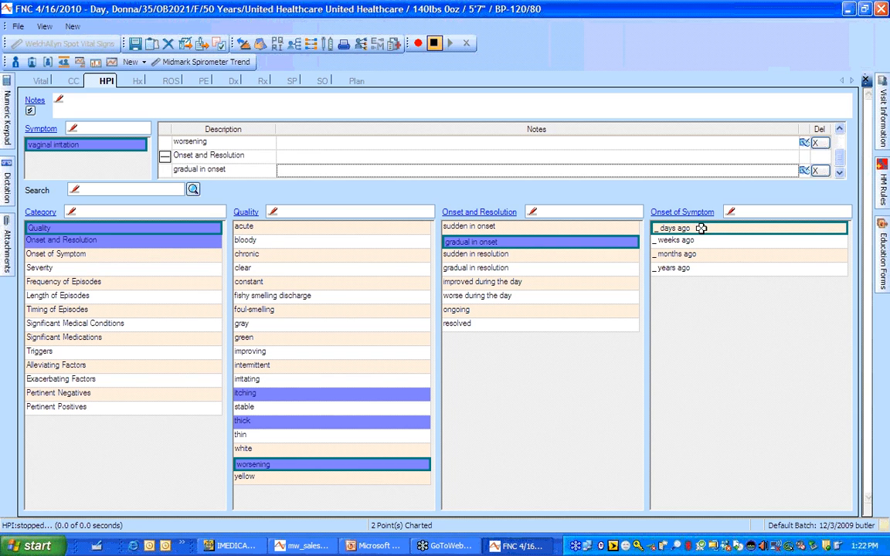
{"action": "left_click", "coordinate": [672, 228]}
{"action": "type", "text": "4 days ago"}
{"action": "key", "text": "Return"}
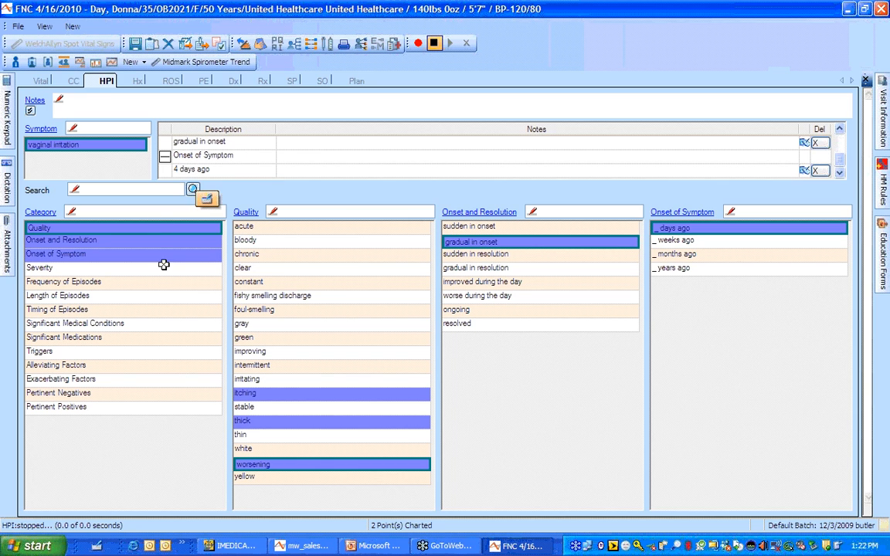
{"action": "left_click", "coordinate": [157, 267]}
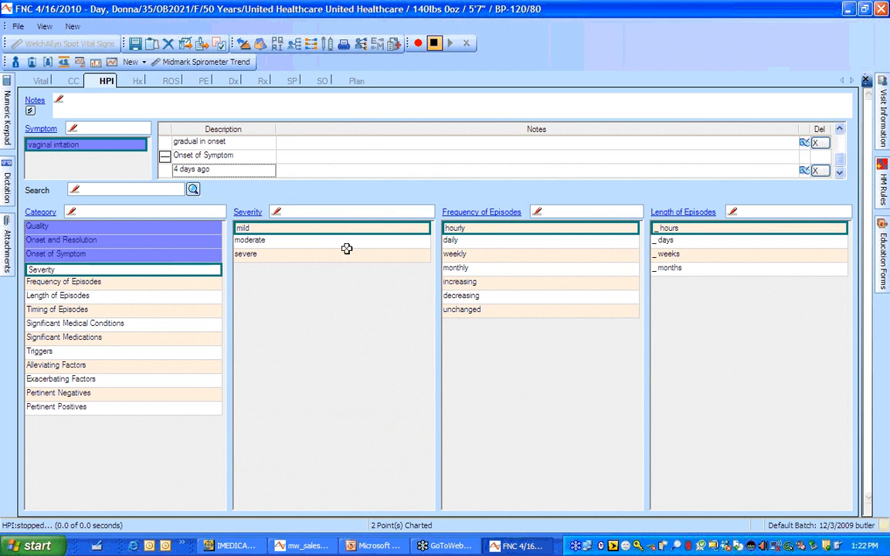
{"action": "left_click", "coordinate": [346, 239]}
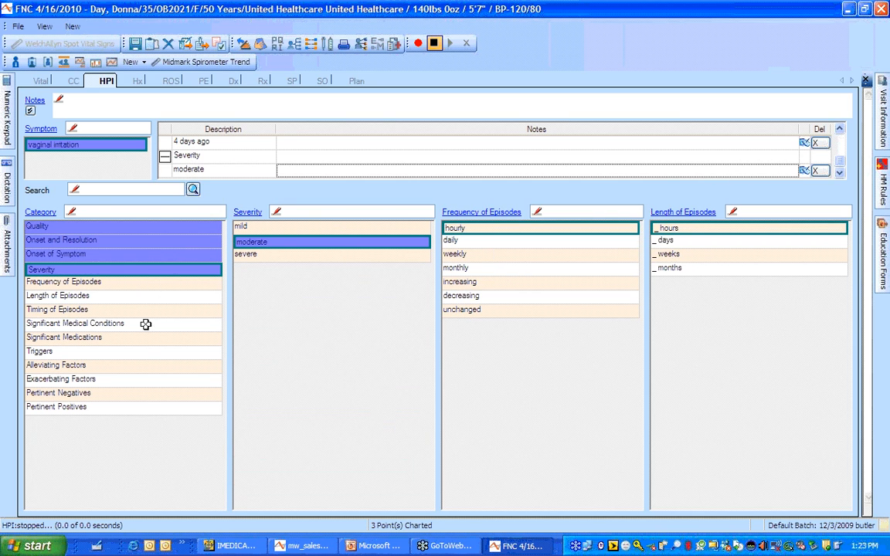
Add sexual activity as trigger, warm bath as alleviating, and activity and tight jeans as exacerbating
{"action": "left_click", "coordinate": [148, 351]}
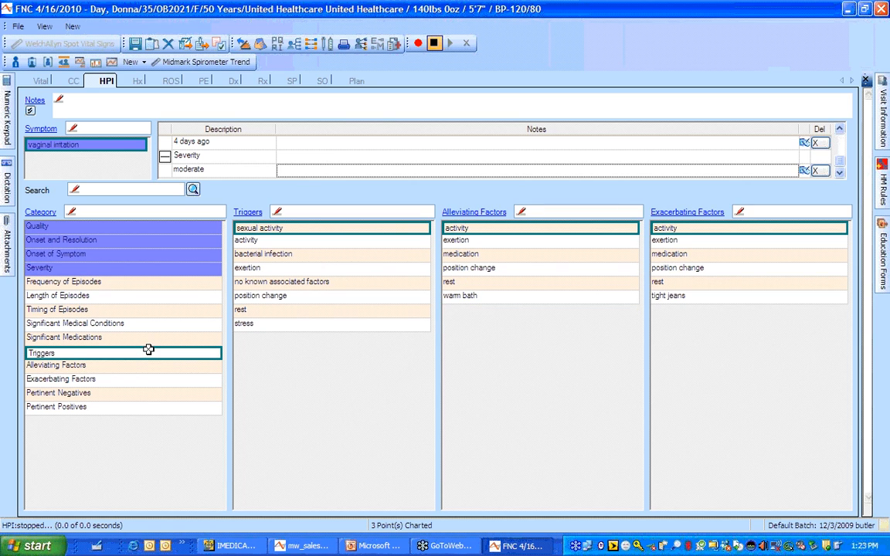
{"action": "left_click", "coordinate": [317, 231]}
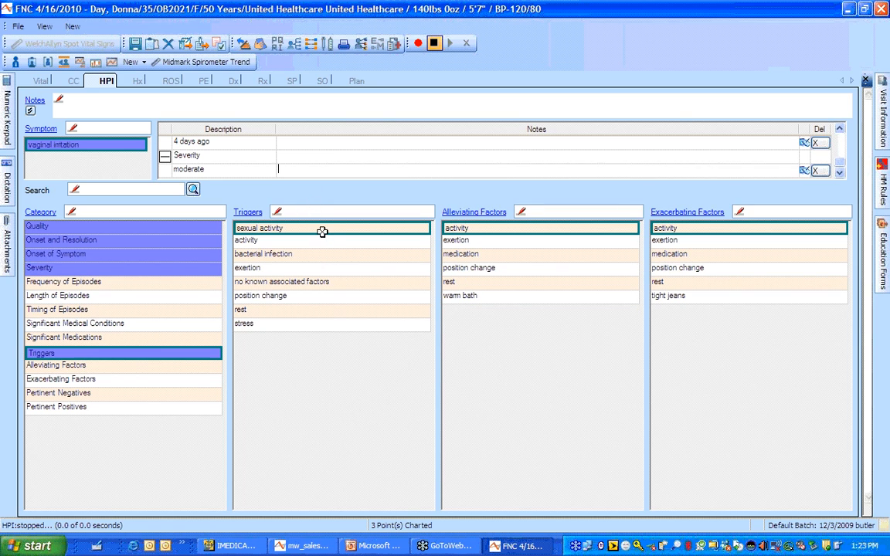
{"action": "left_click", "coordinate": [322, 232]}
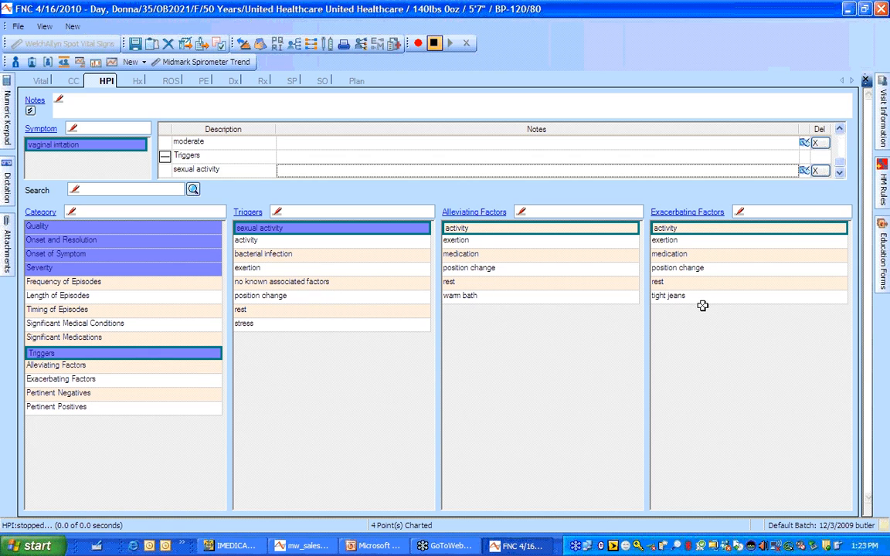
{"action": "left_click", "coordinate": [527, 298]}
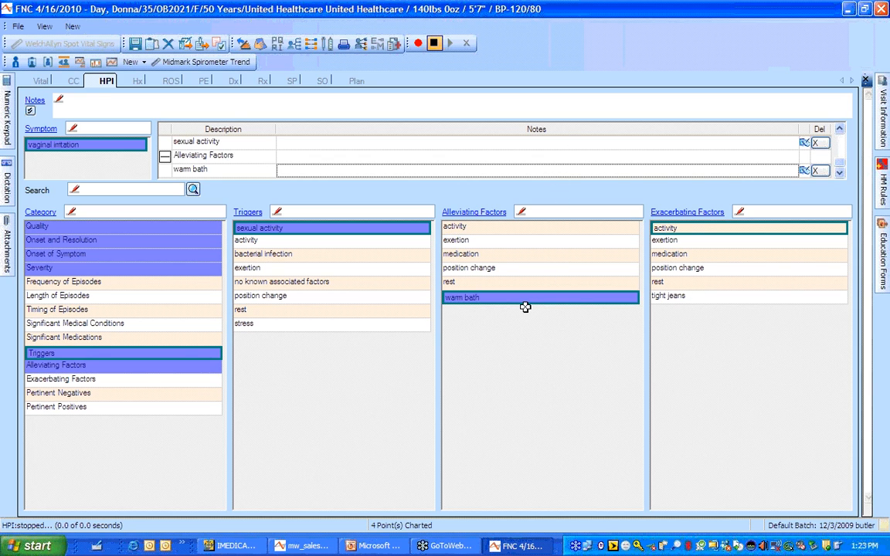
{"action": "left_click", "coordinate": [712, 230]}
{"action": "left_click", "coordinate": [689, 299]}
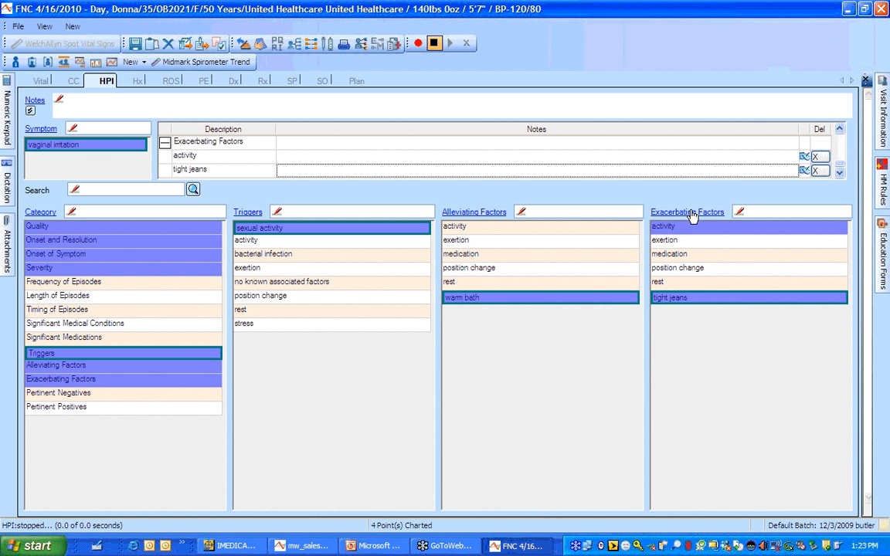
Record abdominal pain, fever and pelvic pain as pertinent negatives and vaginal pruritus as positive
{"action": "left_click", "coordinate": [171, 388]}
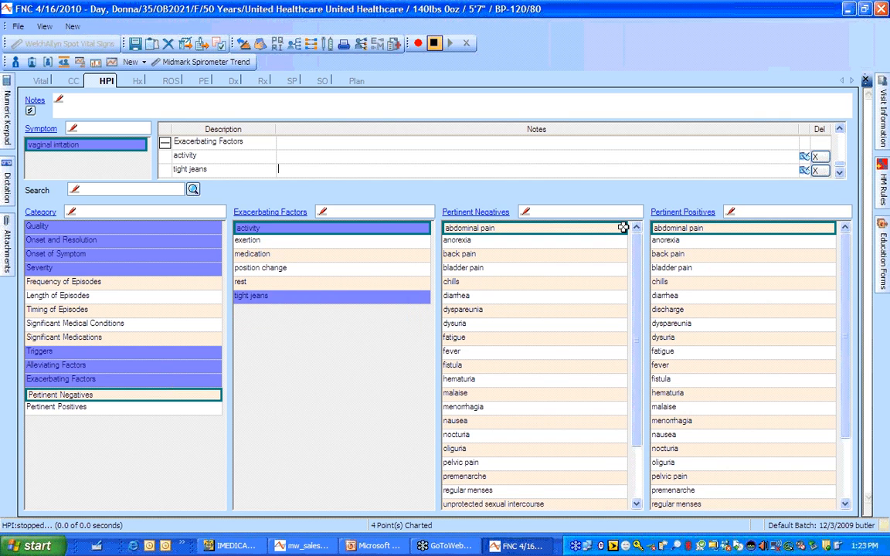
{"action": "left_click", "coordinate": [623, 228]}
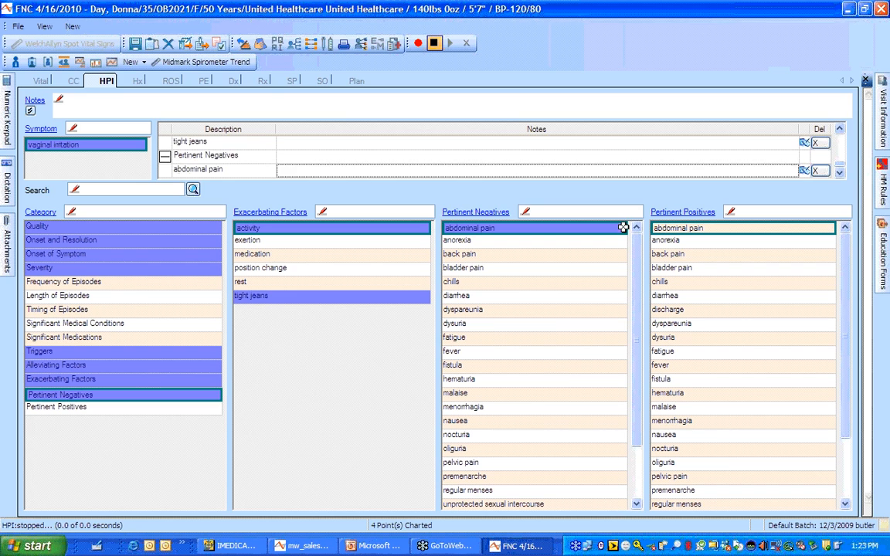
{"action": "left_click", "coordinate": [555, 351]}
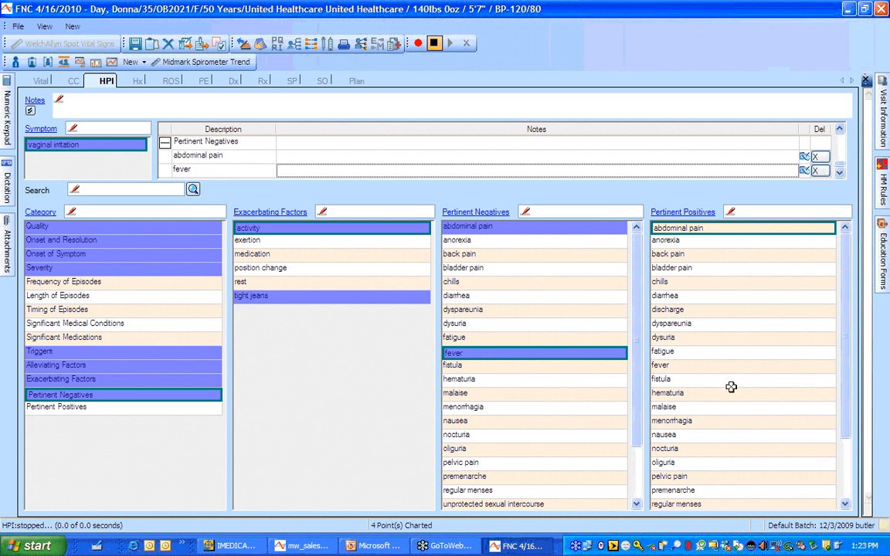
{"action": "left_click", "coordinate": [534, 464]}
{"action": "left_click_drag", "start_coordinate": [845, 417], "coordinate": [838, 513]}
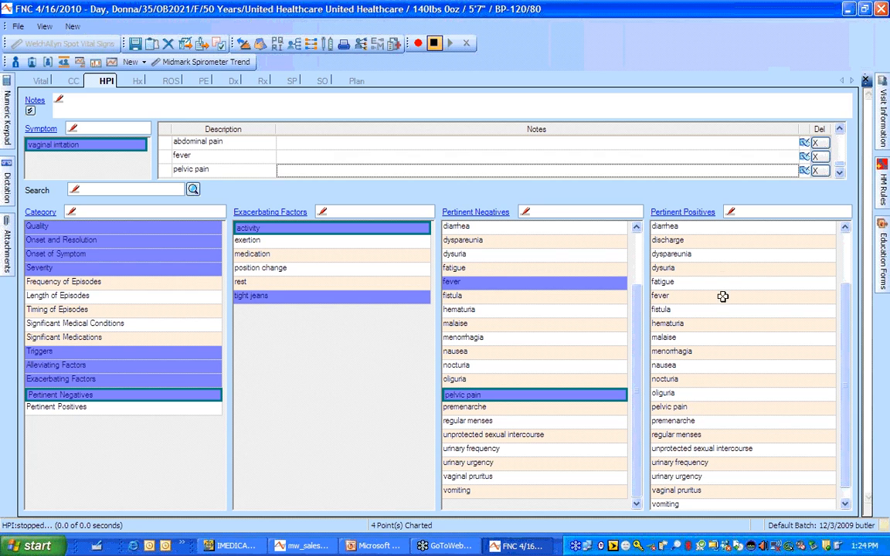
{"action": "left_click", "coordinate": [715, 492]}
{"action": "left_click", "coordinate": [139, 81]}
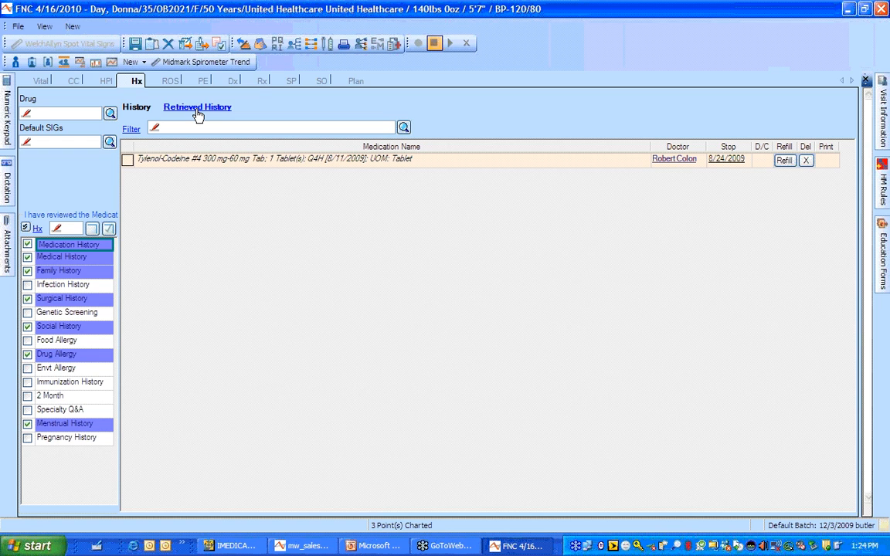
Add a paternal-side Cancer entry to the family history by searching 'canc'
{"action": "left_click", "coordinate": [60, 258]}
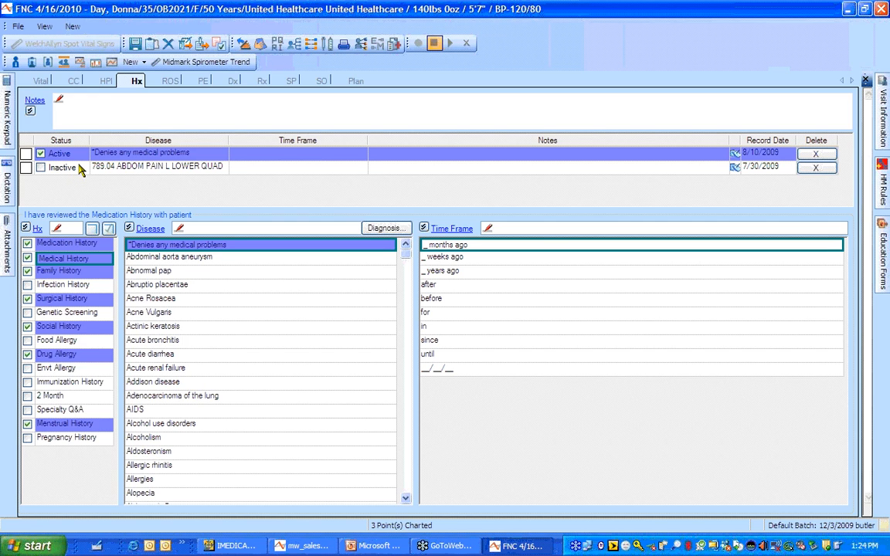
{"action": "left_click", "coordinate": [79, 274]}
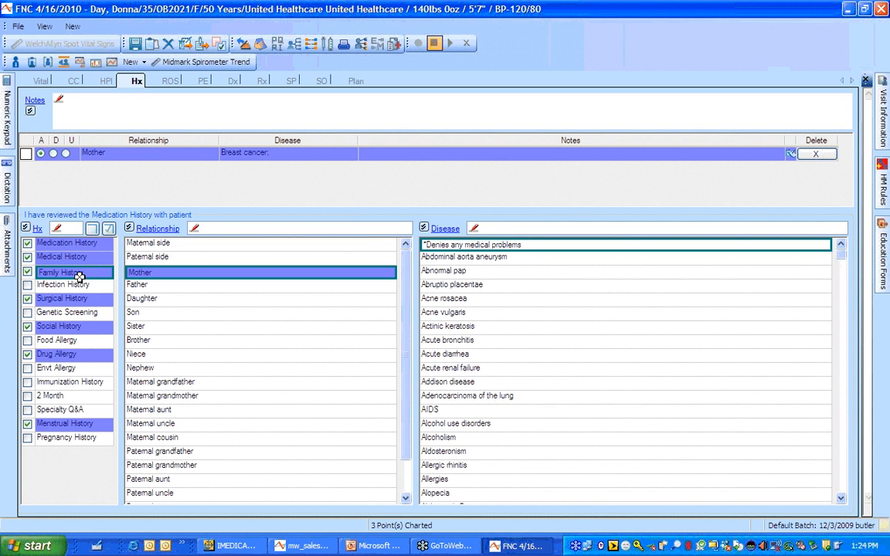
{"action": "left_click", "coordinate": [154, 256]}
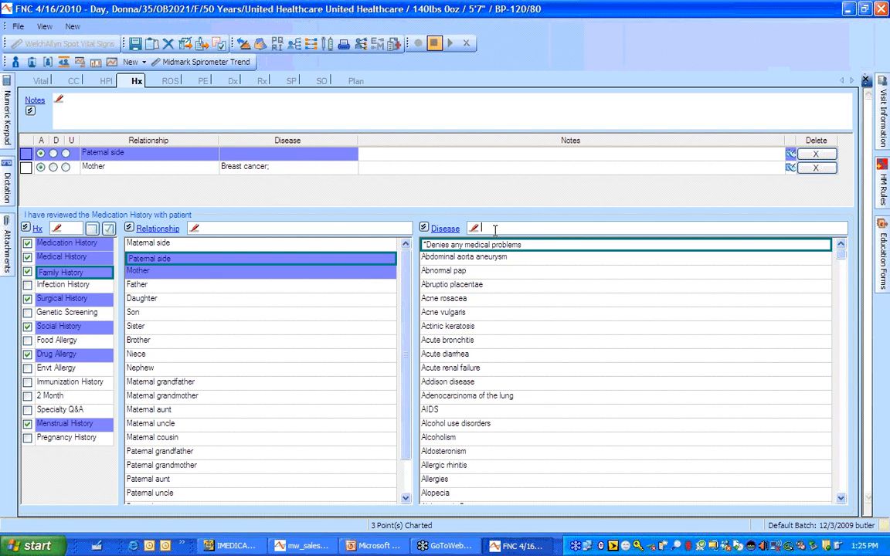
{"action": "type", "text": "canc"}
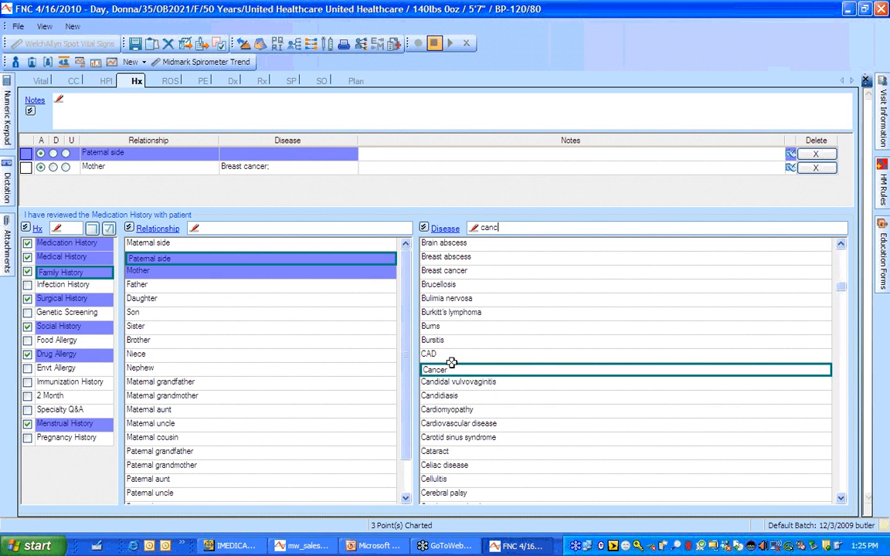
{"action": "left_click", "coordinate": [452, 370]}
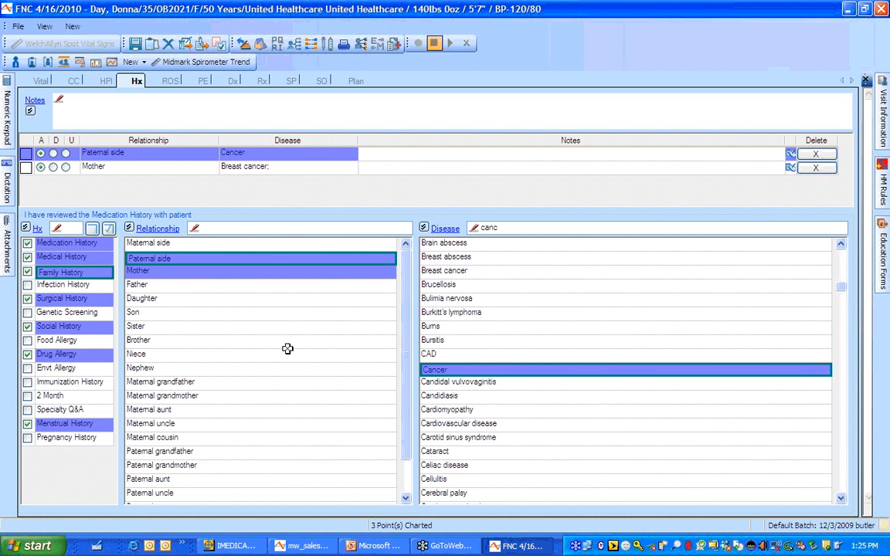
{"action": "left_click", "coordinate": [174, 81]}
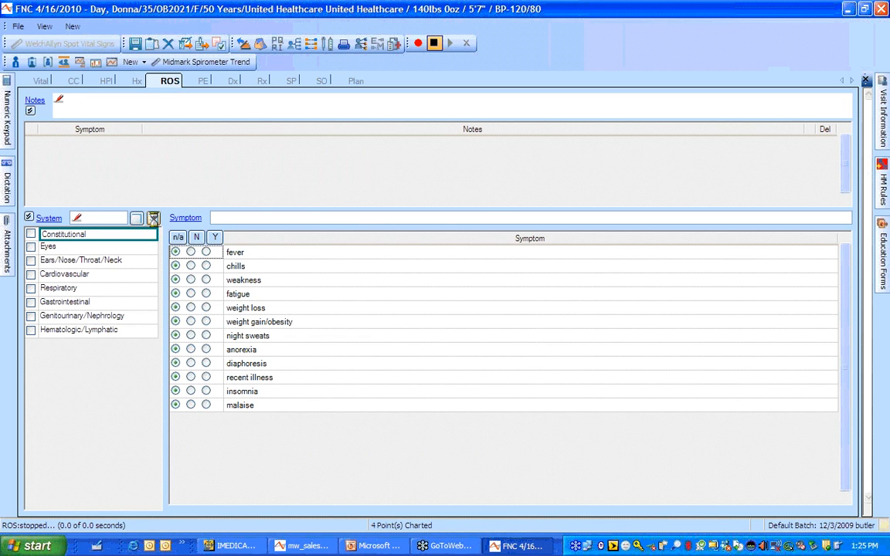
Mark systems reviewed negative, then genitourinary: vaginal discharge Y; pelvic pain, urinary problems, nocturia N
{"action": "left_click", "coordinate": [153, 220]}
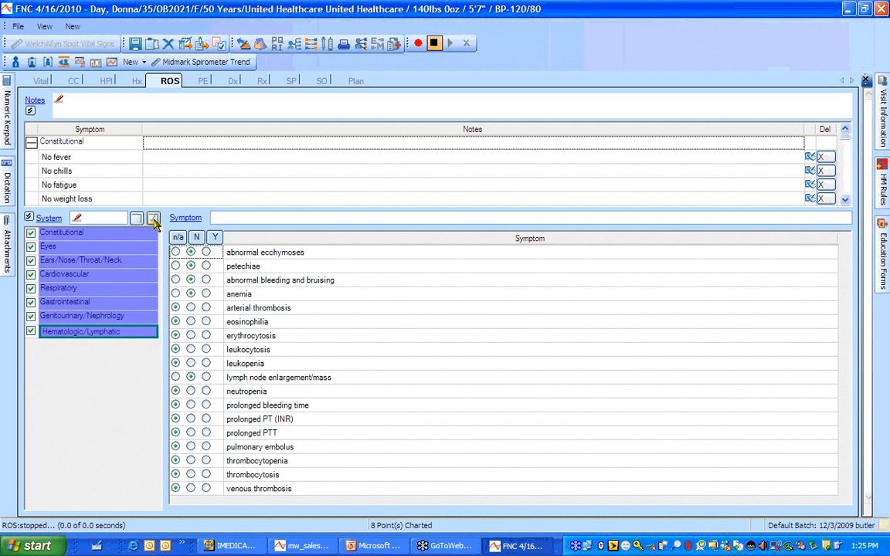
{"action": "left_click", "coordinate": [108, 315]}
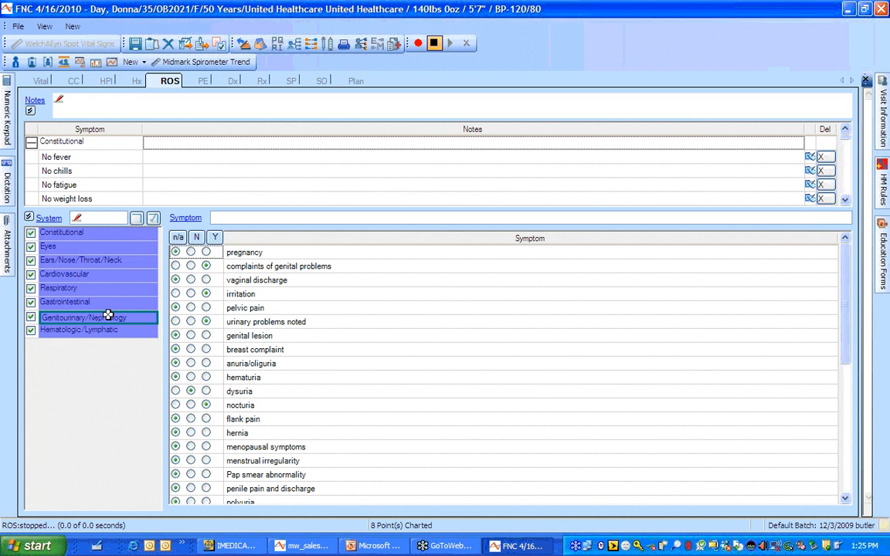
{"action": "left_click", "coordinate": [206, 280]}
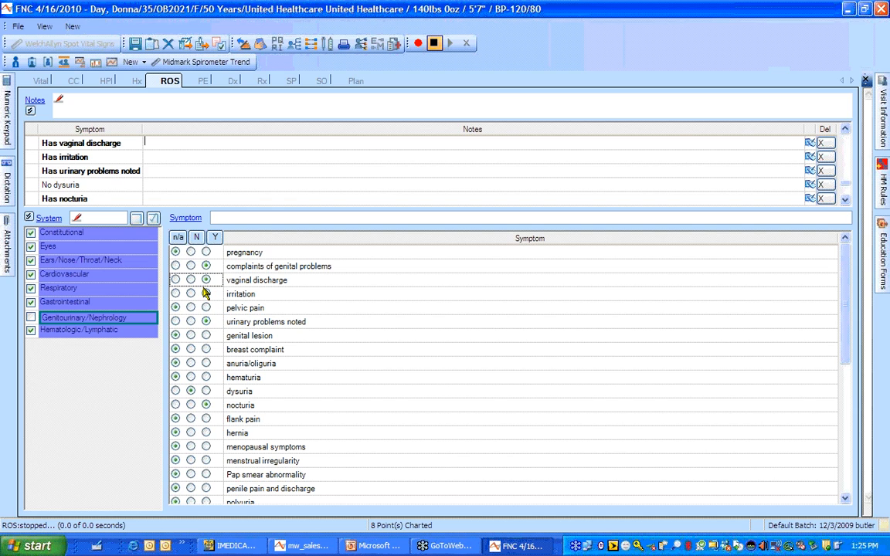
{"action": "left_click", "coordinate": [191, 308]}
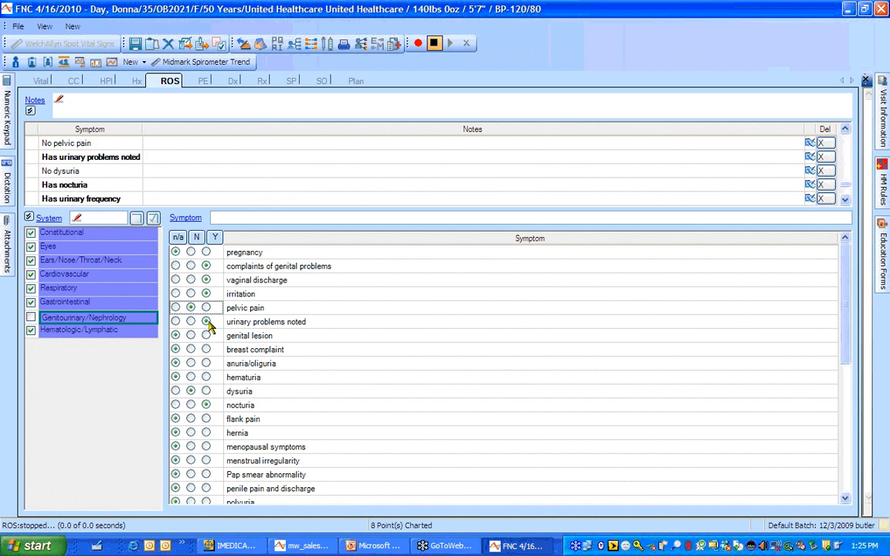
{"action": "left_click", "coordinate": [191, 321]}
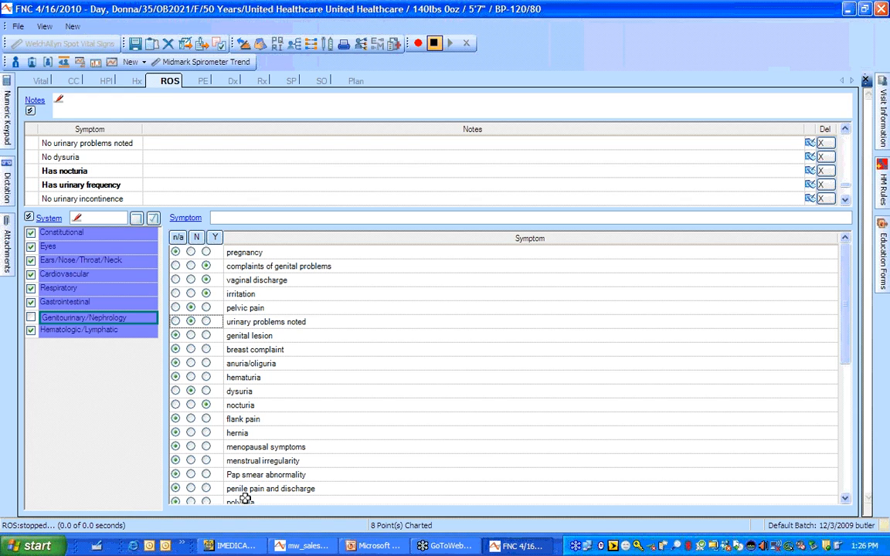
{"action": "left_click", "coordinate": [190, 405]}
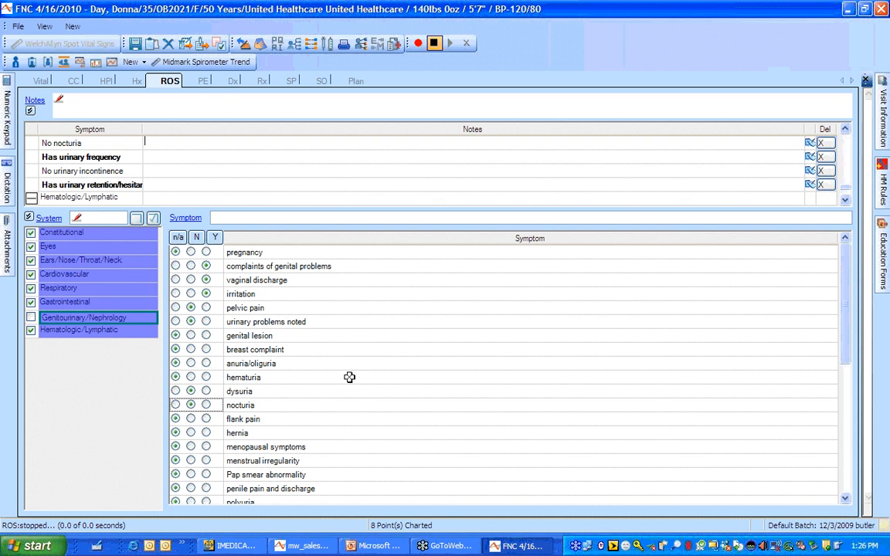
{"action": "left_click", "coordinate": [206, 85]}
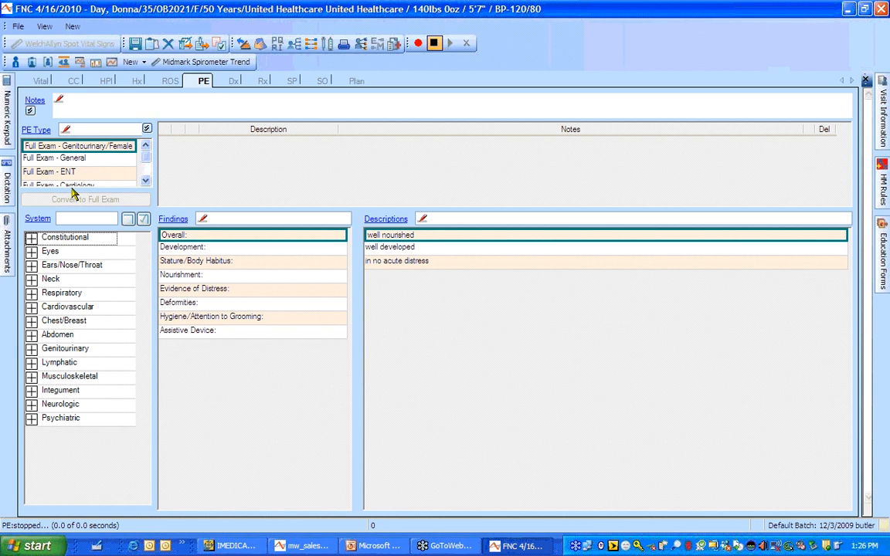
Add the Constitutional general appearance exam and bring up its Nourishment description choices
{"action": "left_click", "coordinate": [145, 181]}
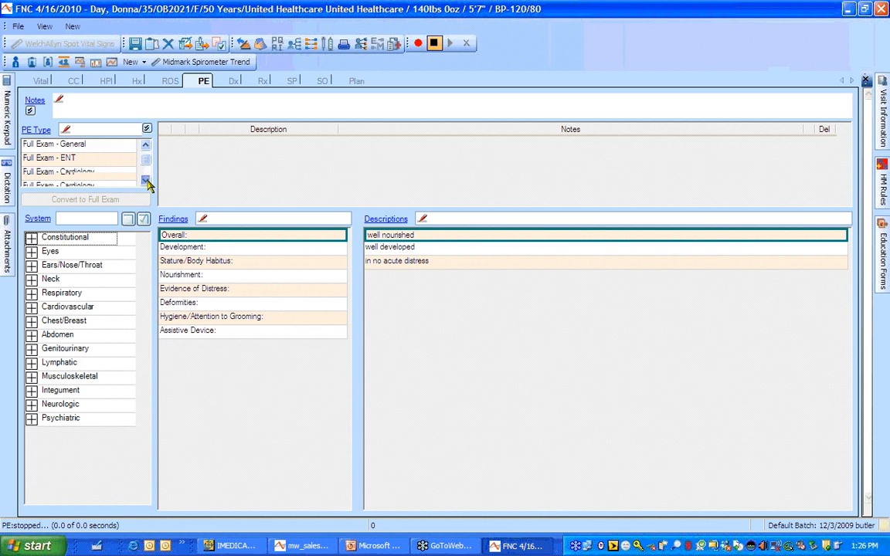
{"action": "left_click", "coordinate": [146, 181]}
{"action": "left_click", "coordinate": [145, 181]}
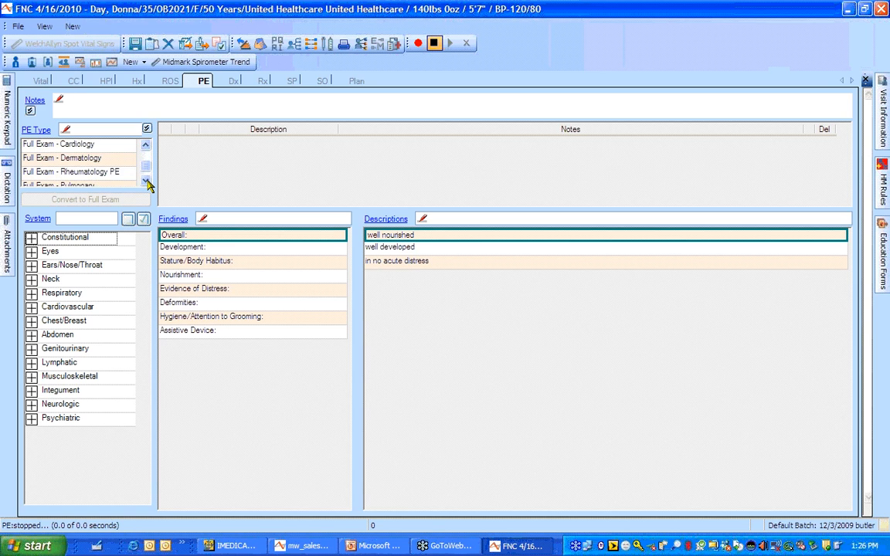
{"action": "left_click", "coordinate": [146, 181]}
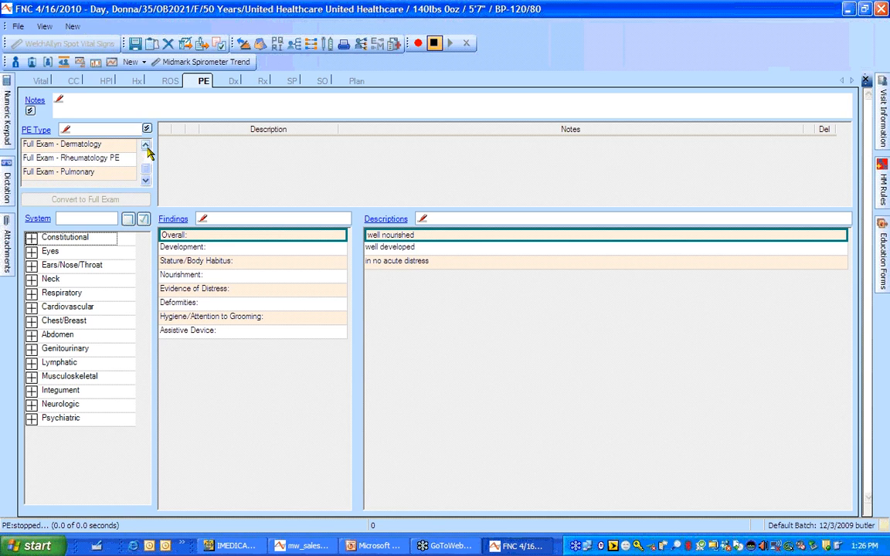
{"action": "left_click", "coordinate": [147, 148]}
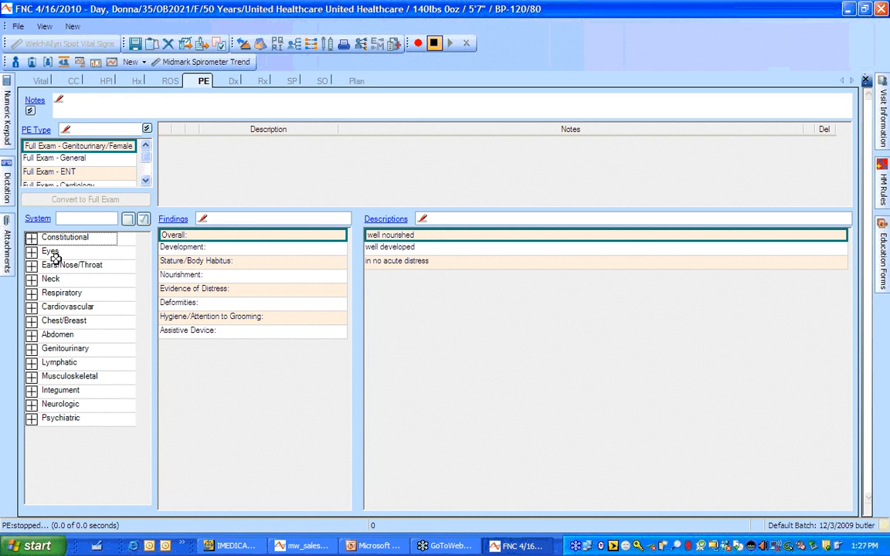
{"action": "left_click", "coordinate": [31, 239]}
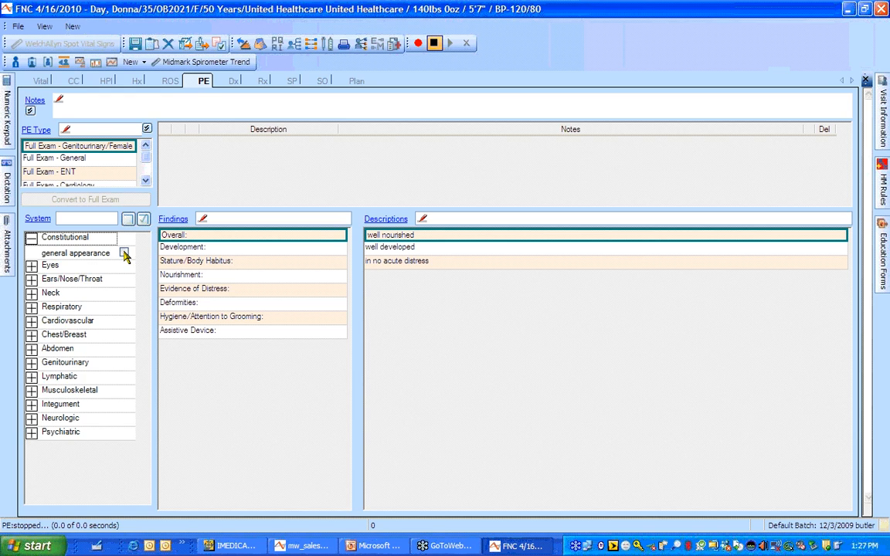
{"action": "left_click", "coordinate": [124, 253]}
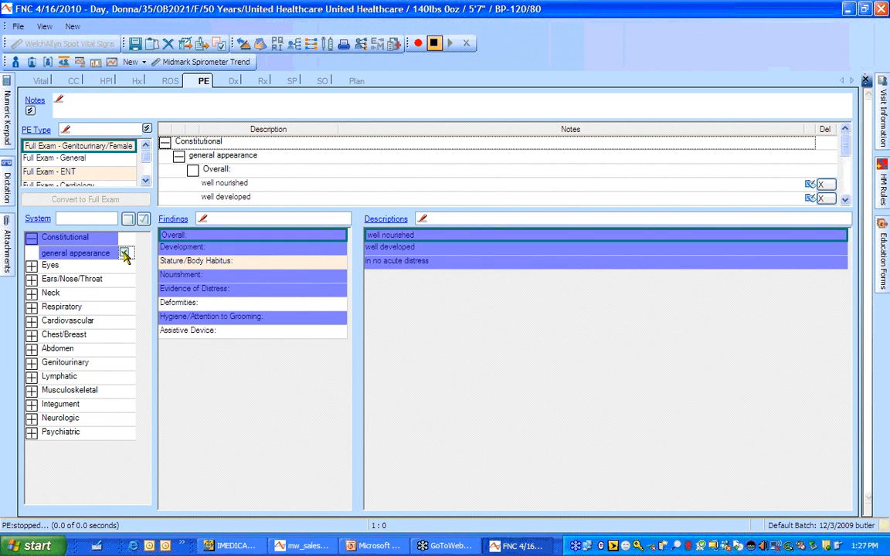
{"action": "left_click", "coordinate": [187, 276]}
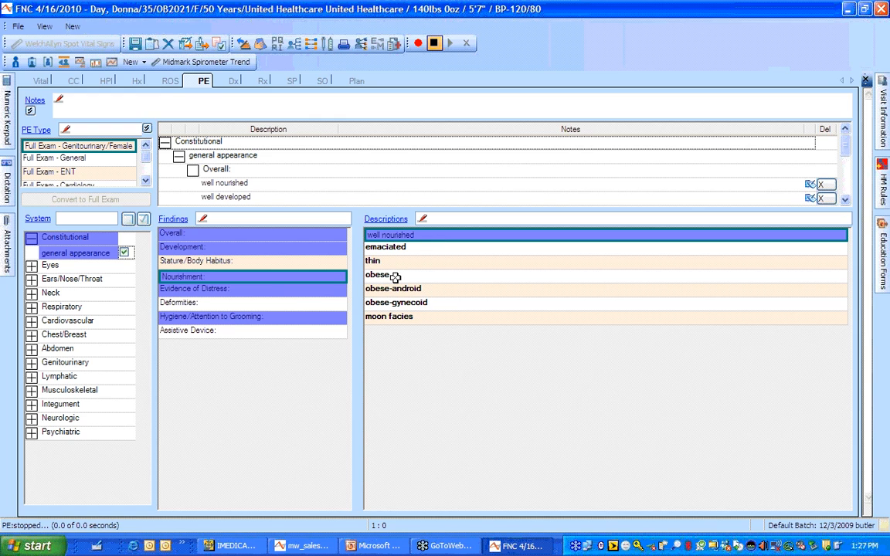
Create a new Nourishment description named 'heavy' in the PE Finding/Description setup
{"action": "left_click", "coordinate": [385, 219]}
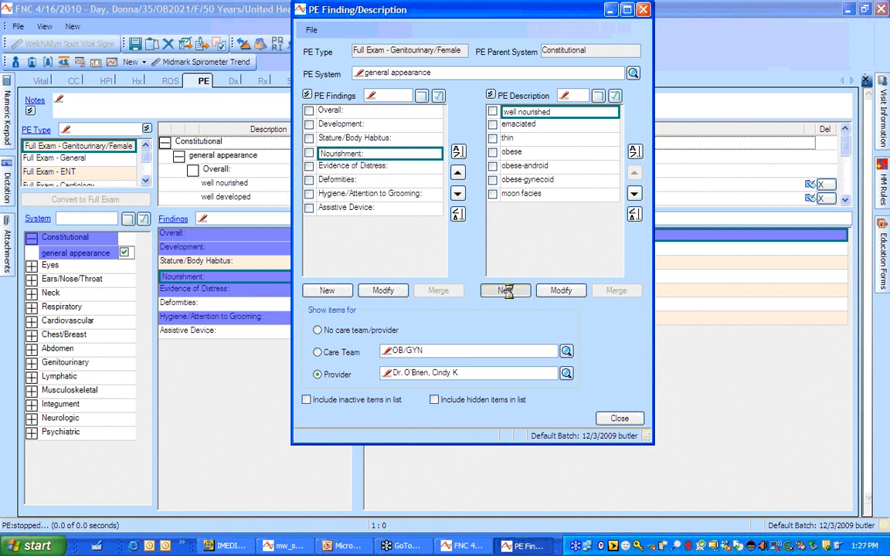
{"action": "left_click", "coordinate": [507, 290]}
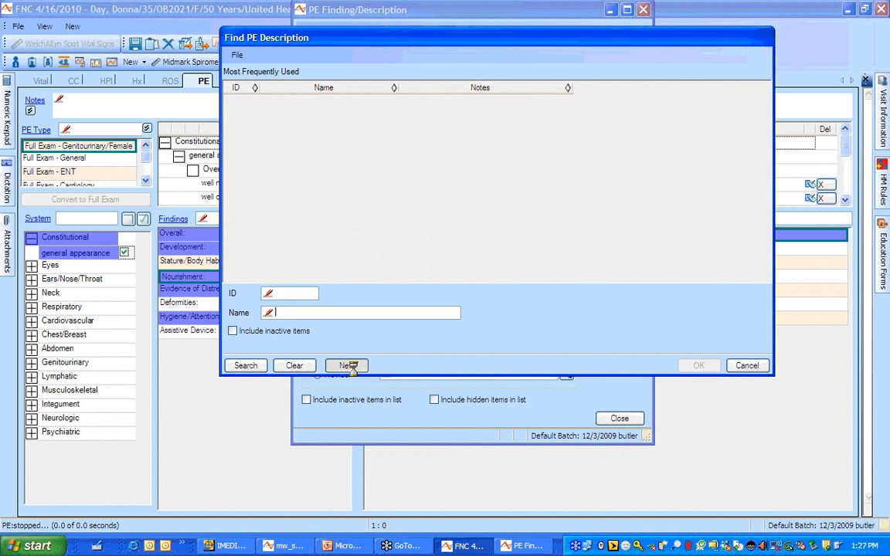
{"action": "left_click", "coordinate": [347, 366]}
{"action": "type", "text": "heav"}
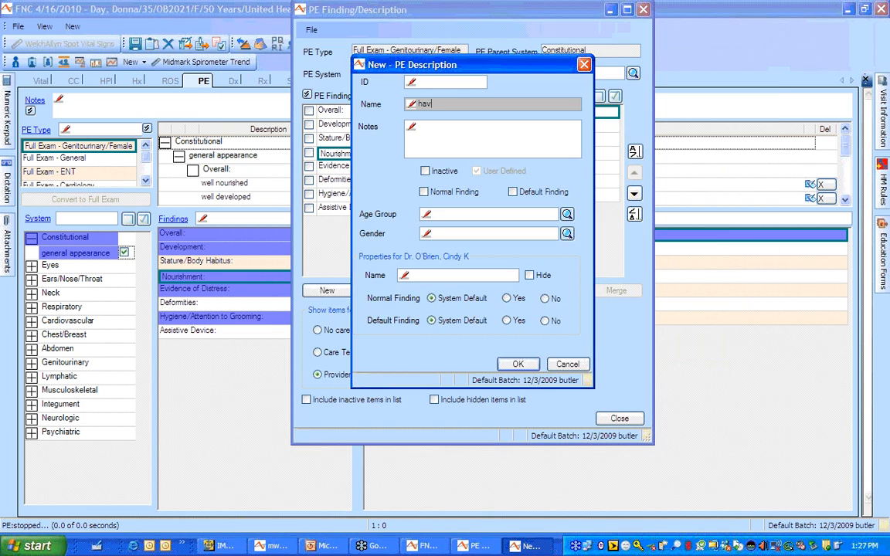
{"action": "type", "text": "y"}
{"action": "left_click", "coordinate": [518, 364]}
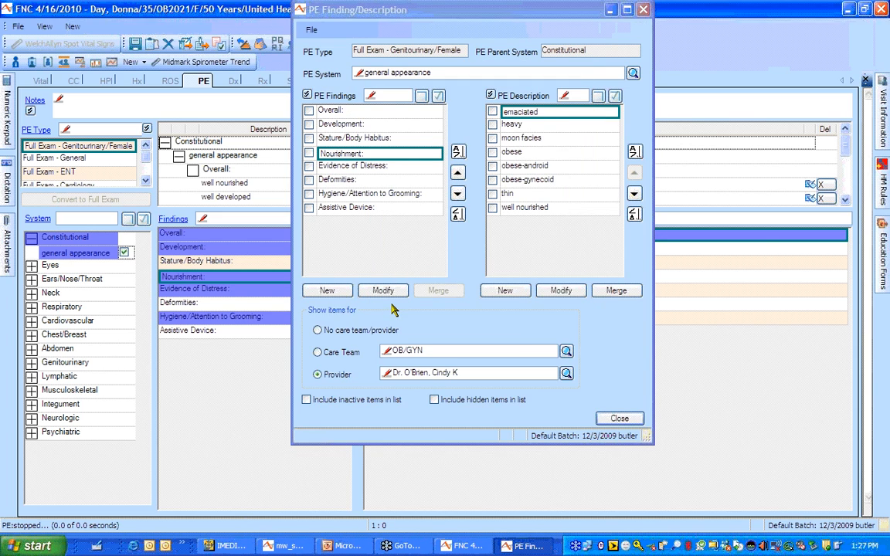
{"action": "left_click", "coordinate": [393, 248]}
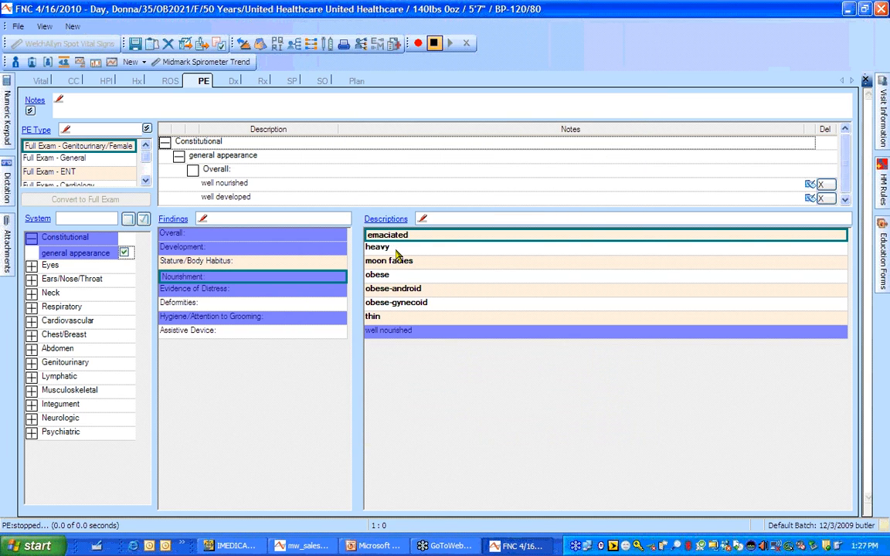
Chart nourishment as heavy and check the abdominal, hernia, liver and spleen, and stool sample exams
{"action": "left_click", "coordinate": [388, 329]}
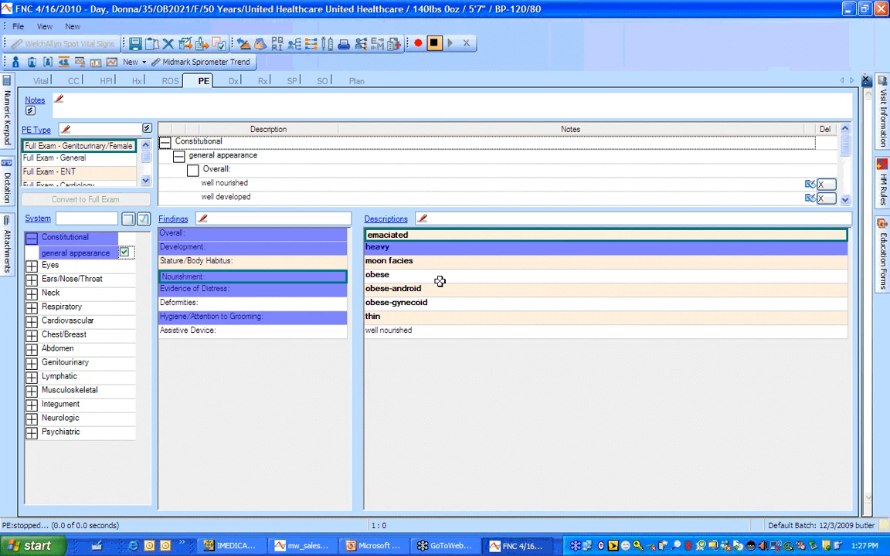
{"action": "left_click", "coordinate": [32, 348]}
{"action": "left_click", "coordinate": [124, 364]}
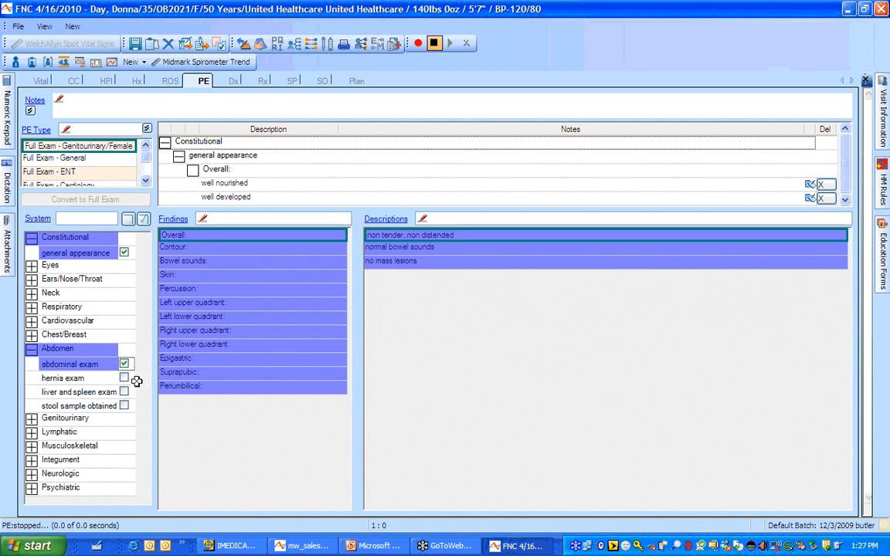
{"action": "left_click", "coordinate": [124, 377]}
{"action": "left_click", "coordinate": [124, 392]}
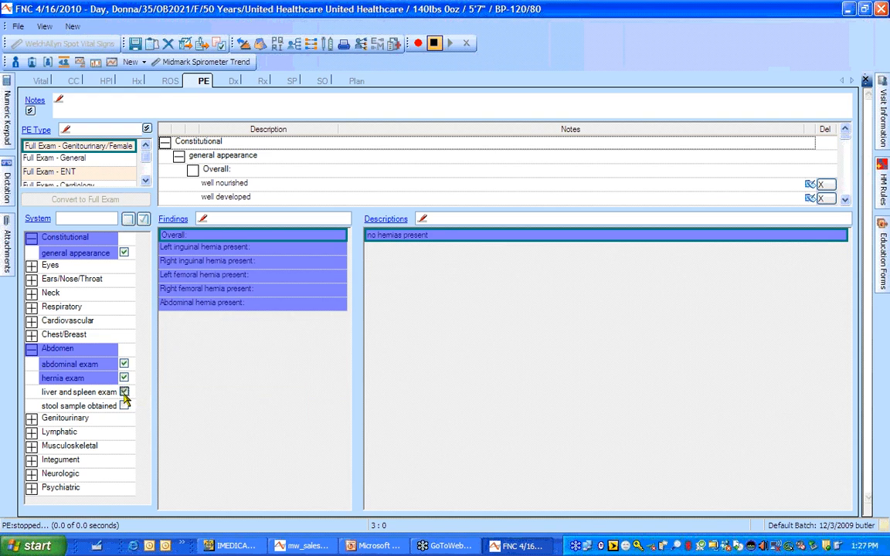
{"action": "left_click", "coordinate": [124, 406]}
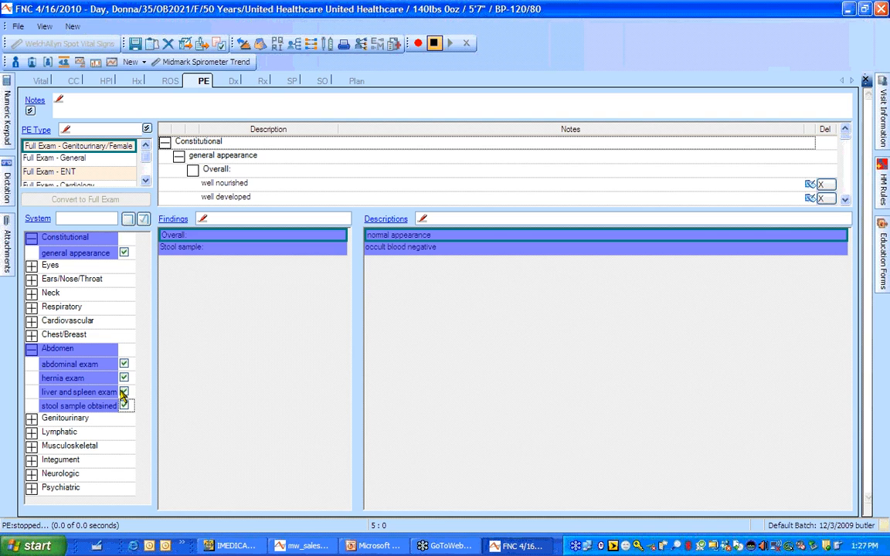
{"action": "left_click", "coordinate": [31, 419]}
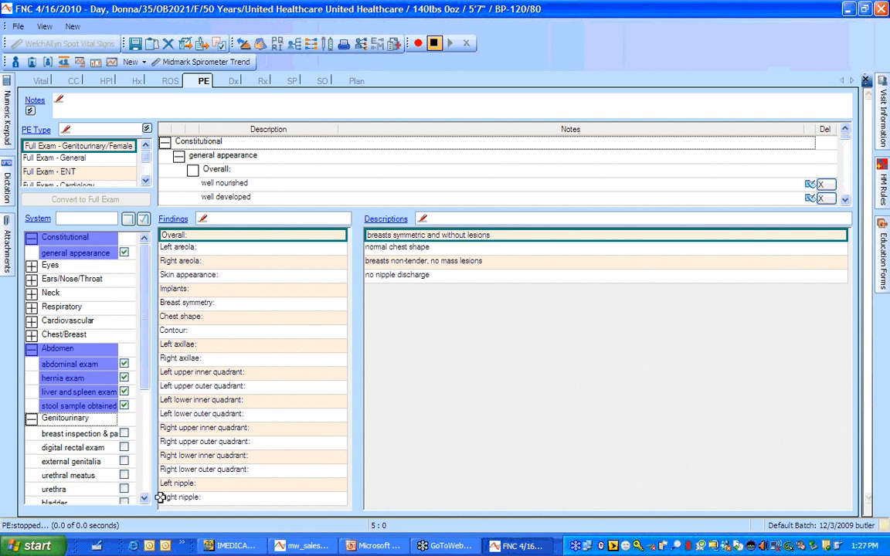
Chart the vaginal discharge as scant and malodorous in the vaginal exam findings
{"action": "left_click", "coordinate": [143, 499]}
{"action": "left_click", "coordinate": [144, 500]}
{"action": "left_click", "coordinate": [144, 499]}
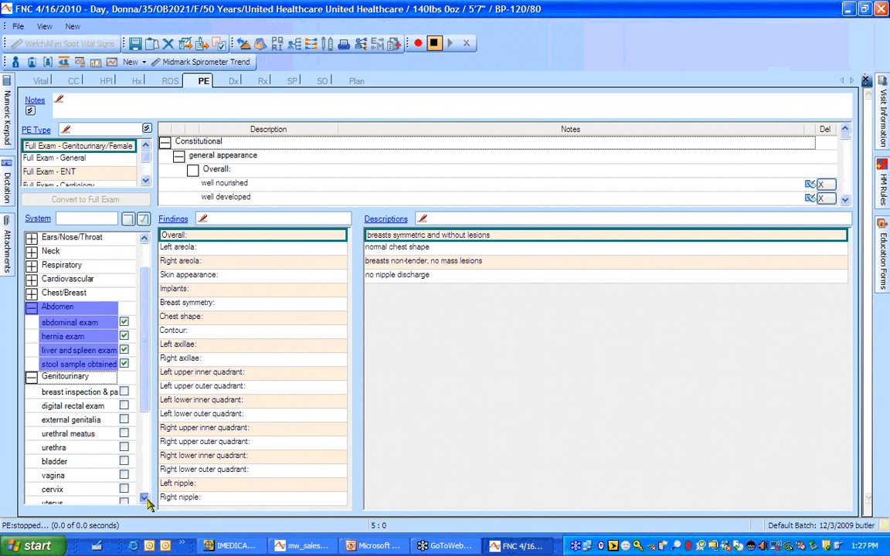
{"action": "left_click", "coordinate": [144, 500]}
{"action": "left_click", "coordinate": [144, 500]}
{"action": "left_click", "coordinate": [106, 447]}
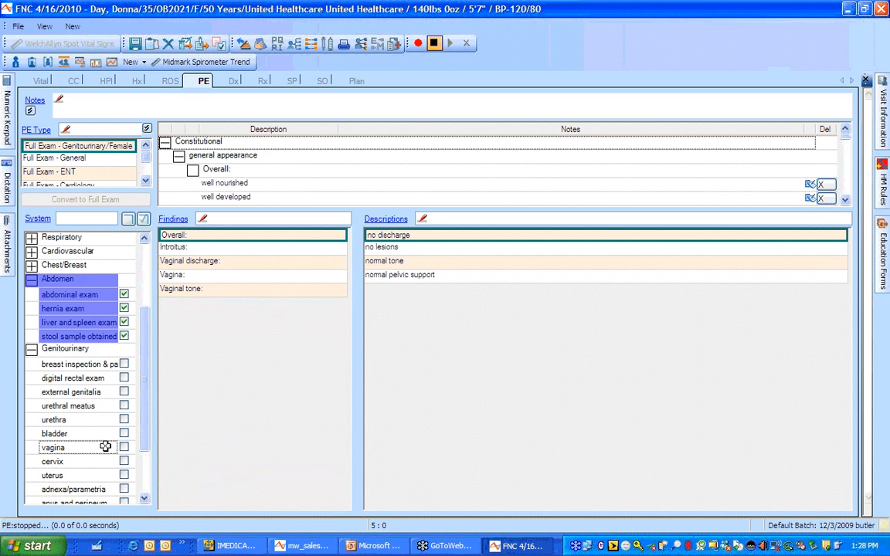
{"action": "left_click", "coordinate": [242, 250]}
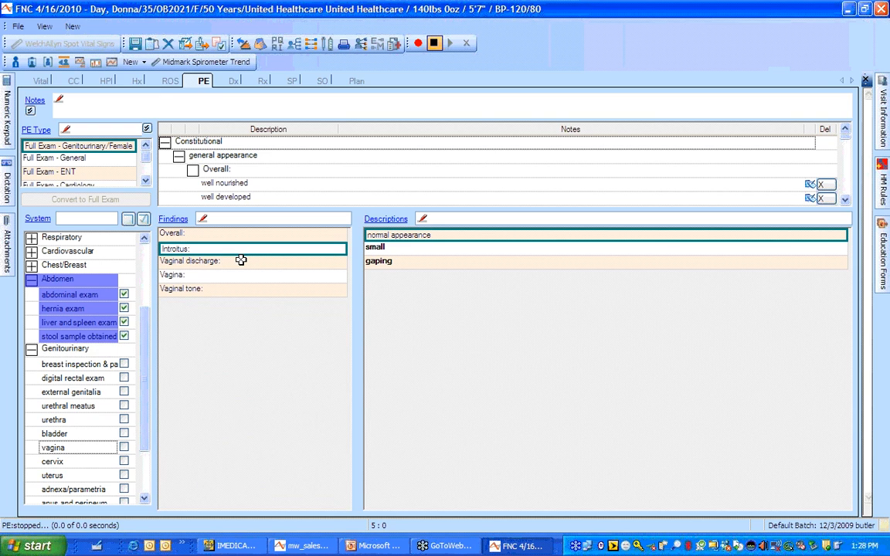
{"action": "left_click", "coordinate": [241, 261]}
{"action": "left_click", "coordinate": [401, 235]}
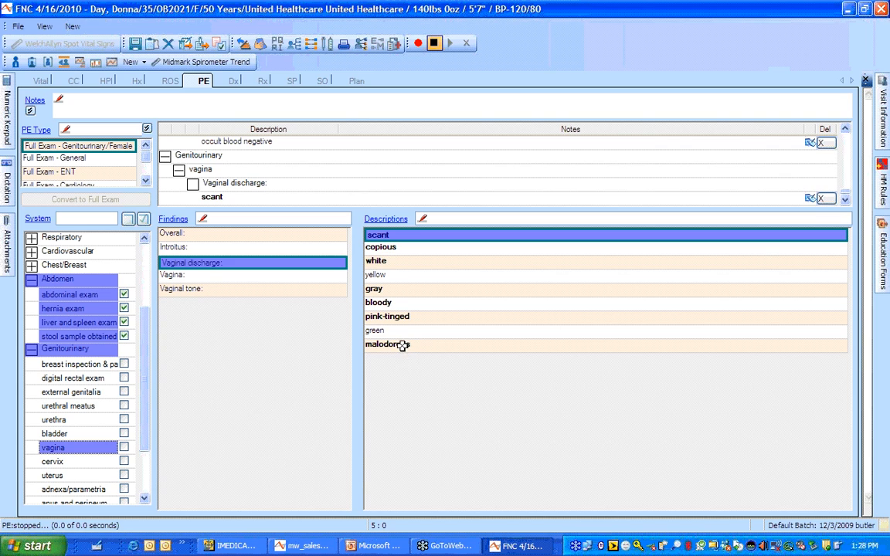
{"action": "left_click", "coordinate": [403, 348]}
Record the vagina as erythematous and vaginal tone as a normal exam
{"action": "left_click", "coordinate": [270, 277]}
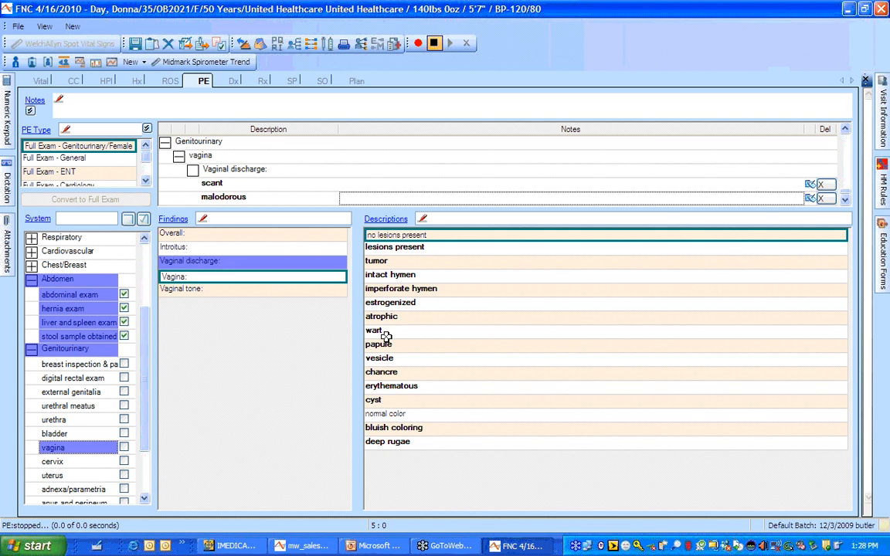
{"action": "left_click", "coordinate": [395, 386]}
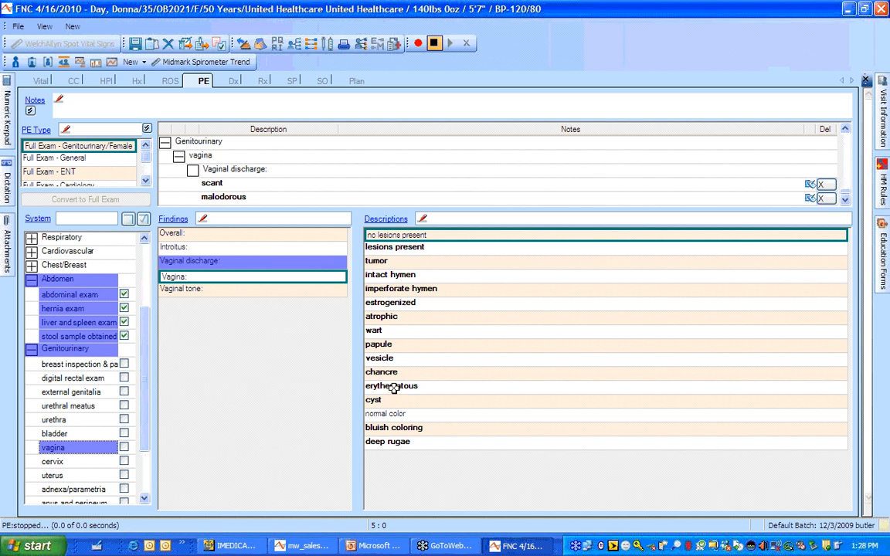
{"action": "left_click", "coordinate": [256, 290]}
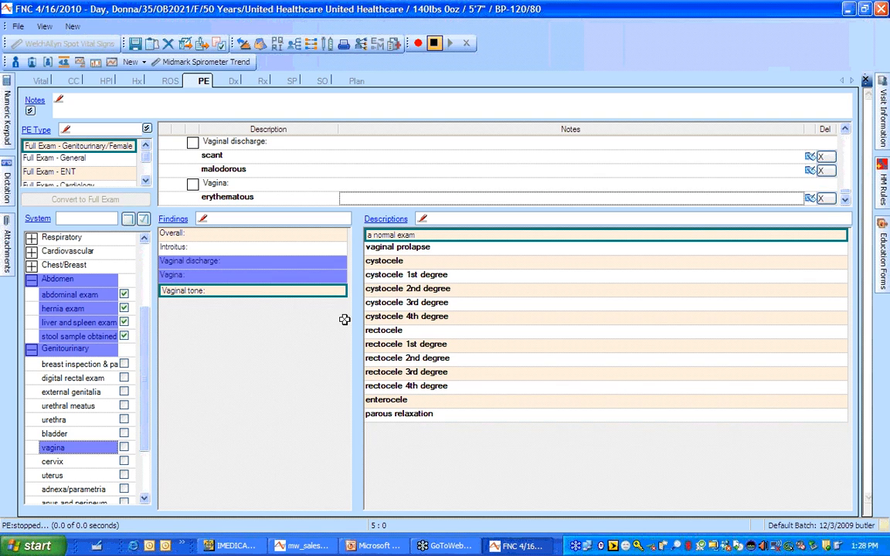
{"action": "left_click", "coordinate": [425, 236]}
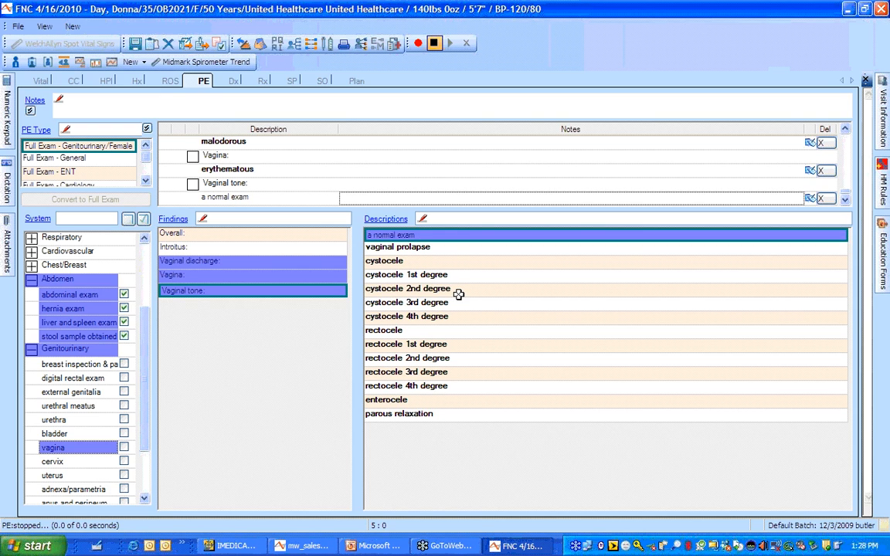
{"action": "left_click", "coordinate": [233, 81]}
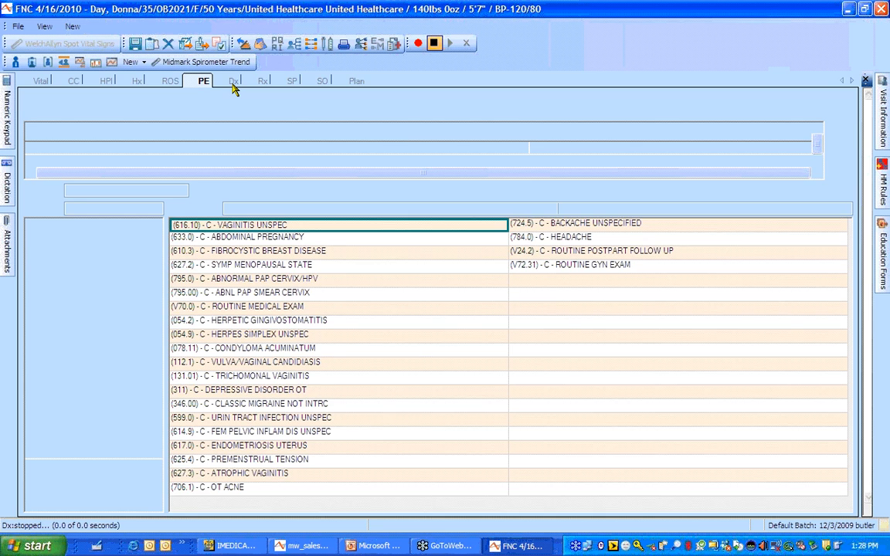
Add Vaginitis Unspec (616.10) and apply its metronidazole 0.75% vaginal gel prescription and plan
{"action": "left_click", "coordinate": [254, 226]}
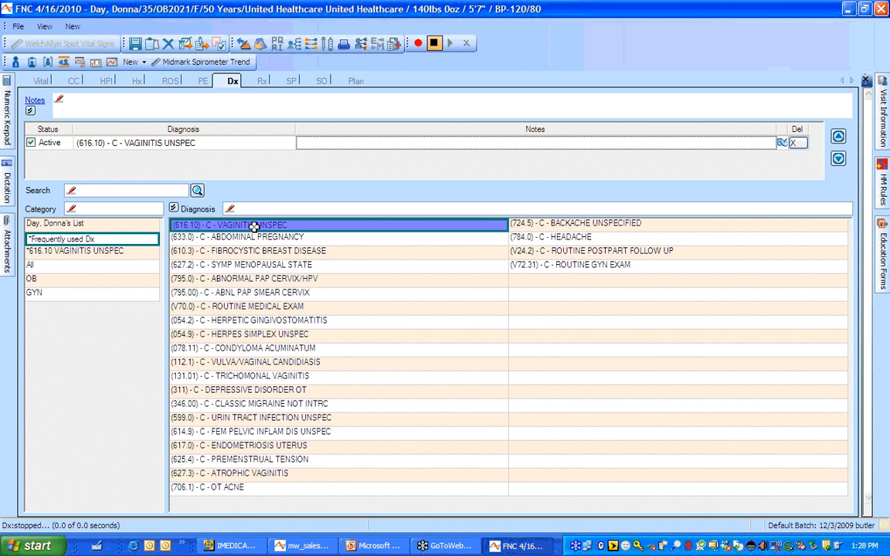
{"action": "left_click", "coordinate": [126, 252]}
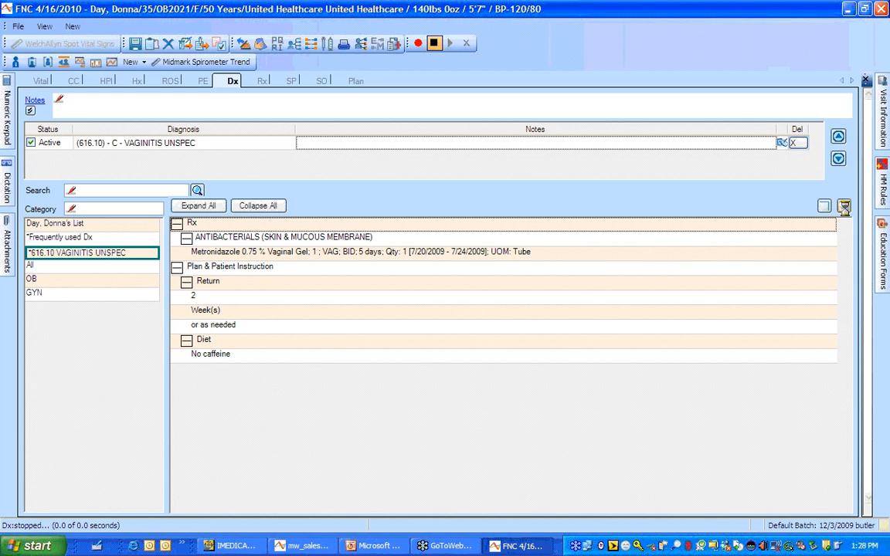
{"action": "left_click", "coordinate": [844, 206]}
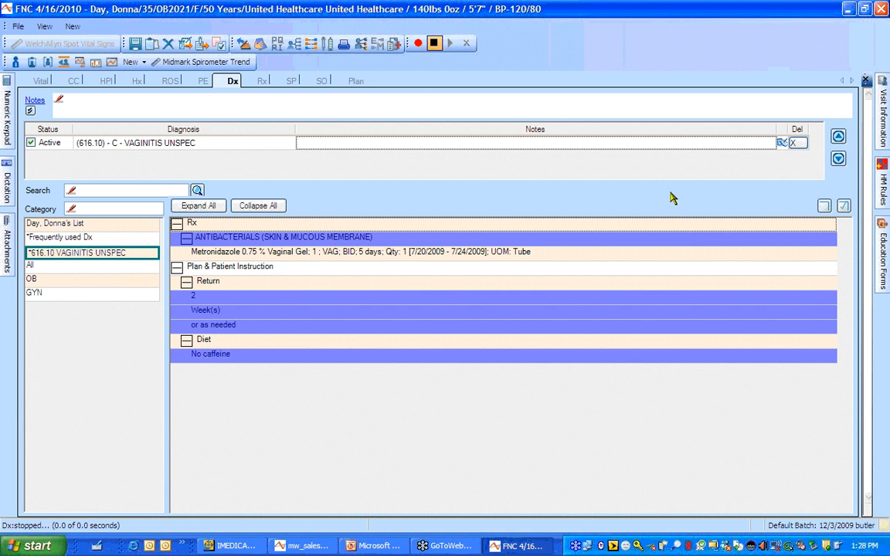
{"action": "left_click", "coordinate": [263, 82]}
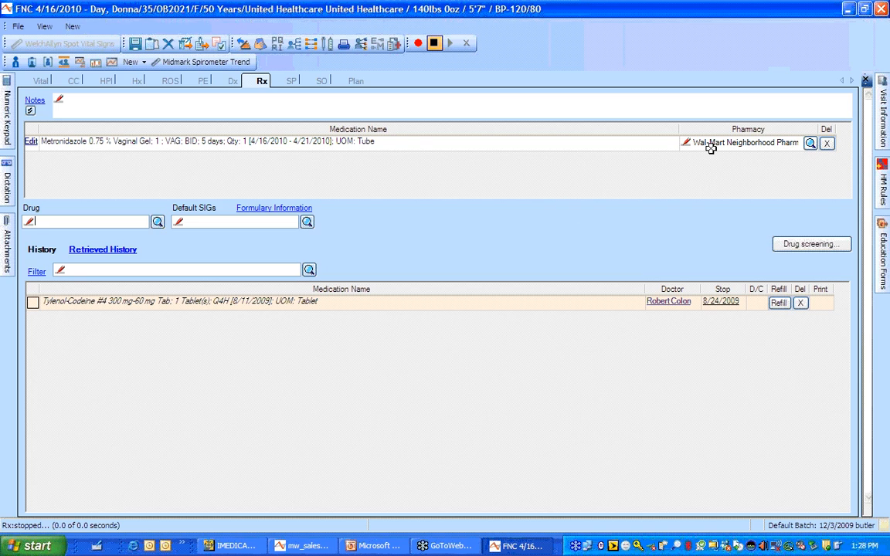
Pass through procedures and orders to the Plan: 2-week return, no-caffeine diet
{"action": "mouse_move", "coordinate": [711, 148]}
{"action": "left_click", "coordinate": [292, 82]}
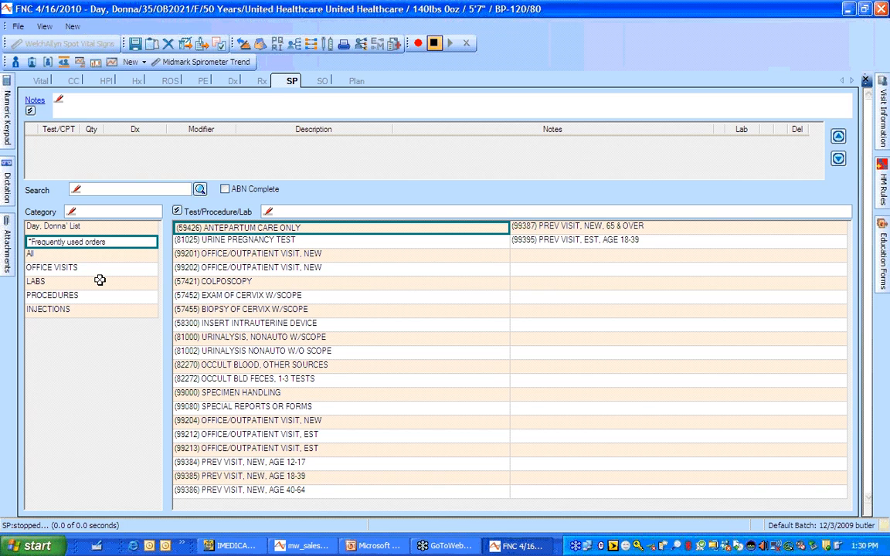
{"action": "left_click", "coordinate": [323, 81]}
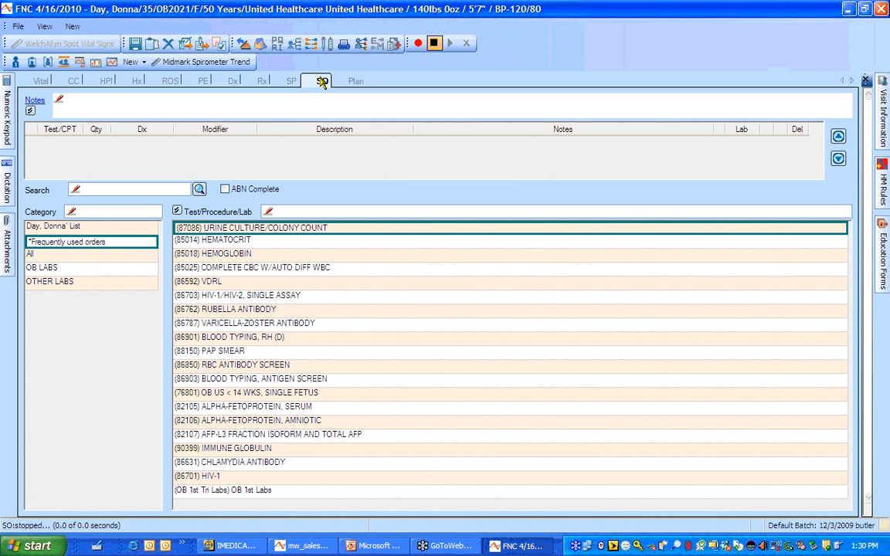
{"action": "left_click", "coordinate": [350, 81]}
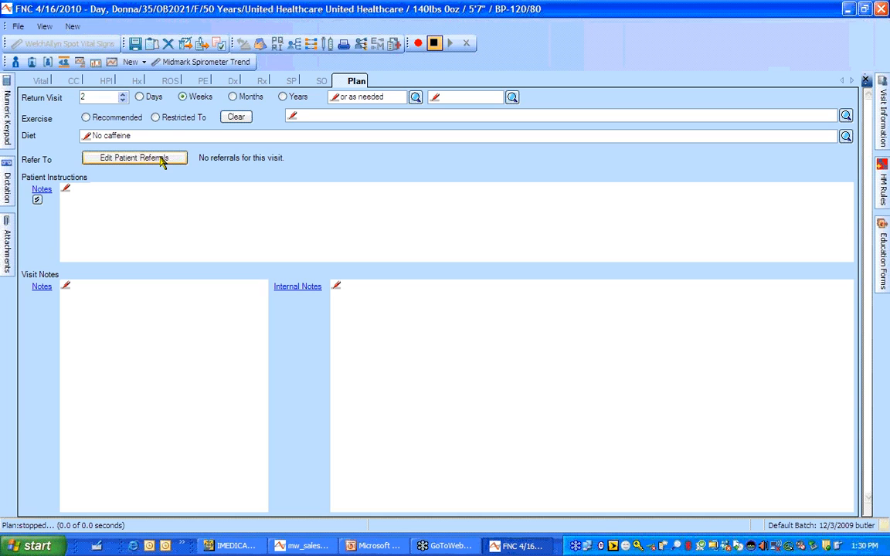
Insert the saved Vaginitis patient instruction text, then review the HM Rules reminders
{"action": "left_click", "coordinate": [48, 195]}
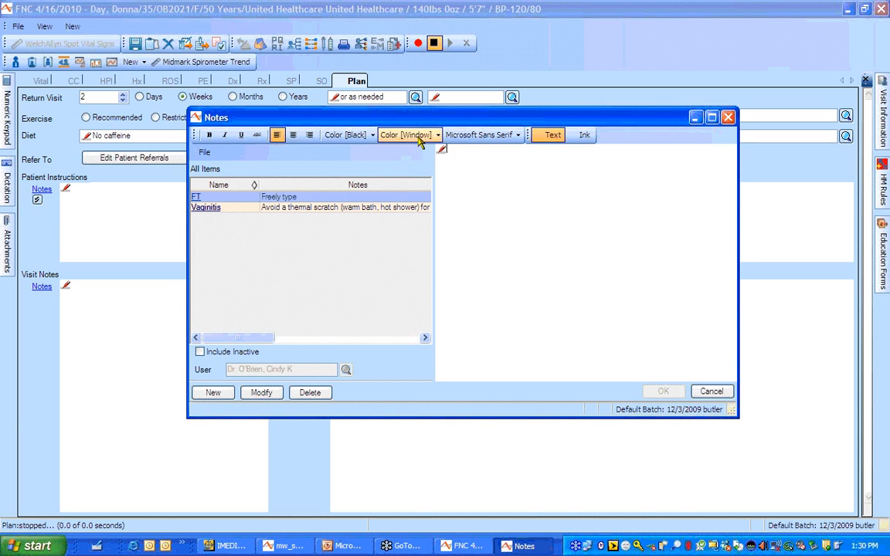
{"action": "left_click", "coordinate": [227, 208]}
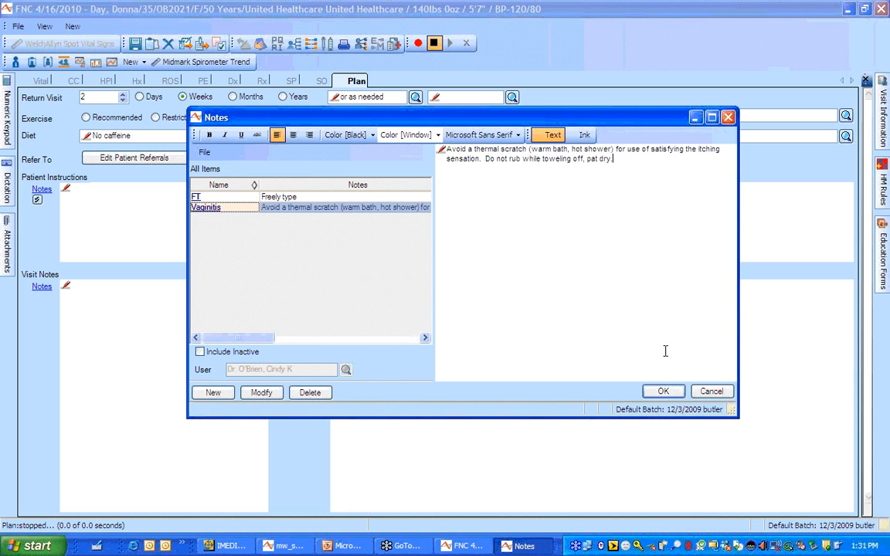
{"action": "left_click", "coordinate": [668, 392]}
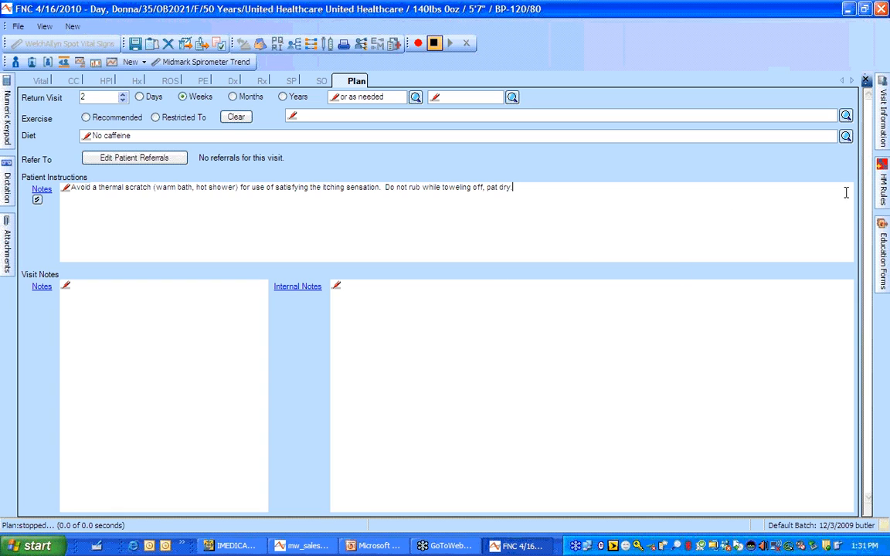
{"action": "mouse_move", "coordinate": [884, 179]}
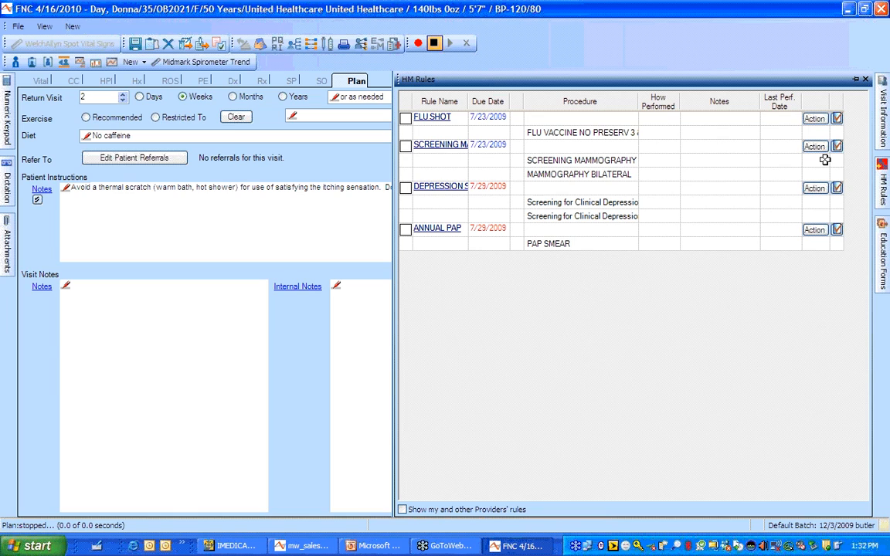
Review education forms without adding any, then close the note to reach Visit Checkout
{"action": "left_click", "coordinate": [887, 241]}
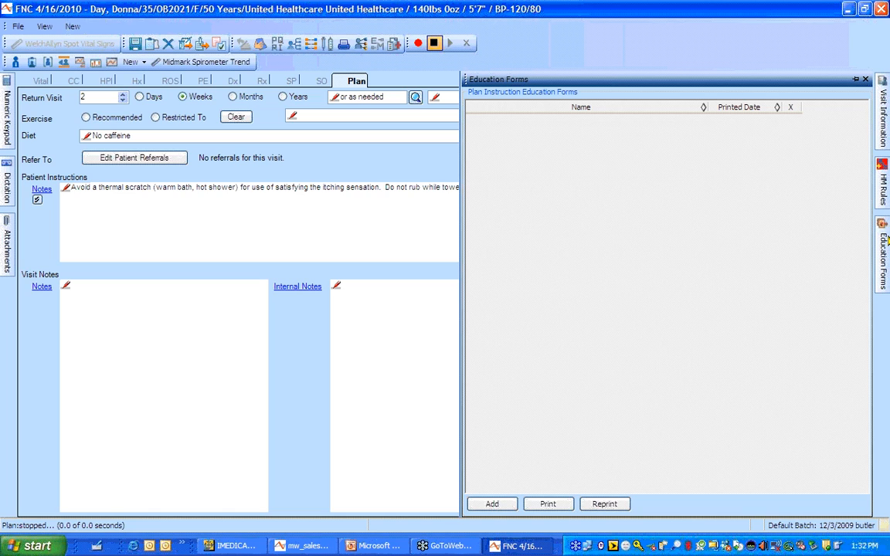
{"action": "left_click", "coordinate": [510, 504]}
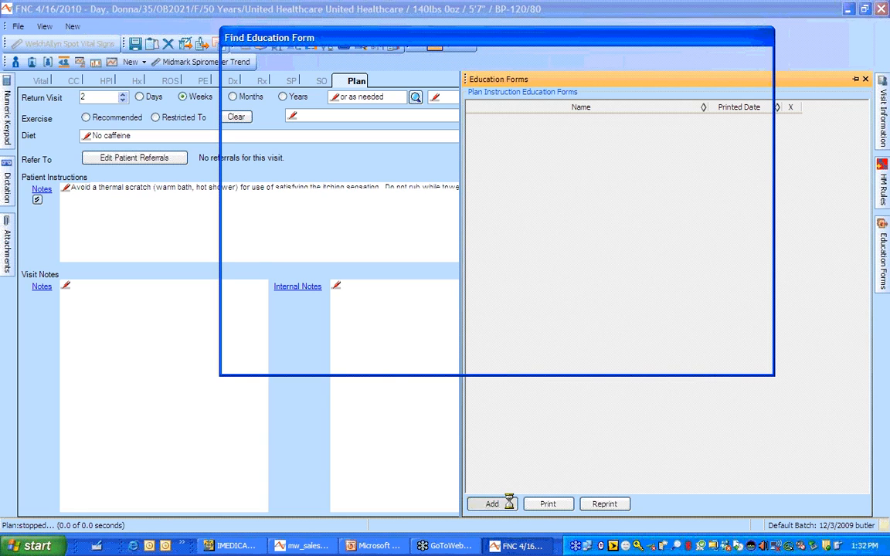
{"action": "left_click", "coordinate": [346, 365]}
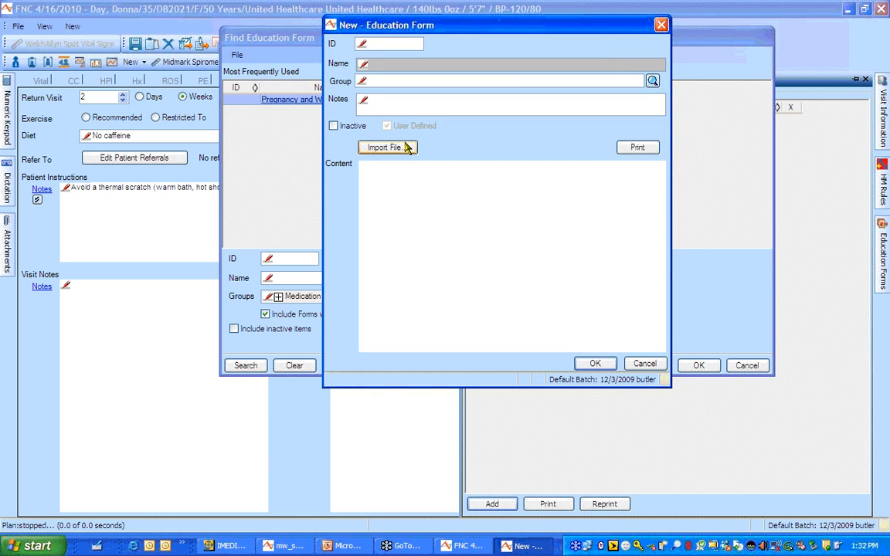
{"action": "left_click", "coordinate": [644, 364]}
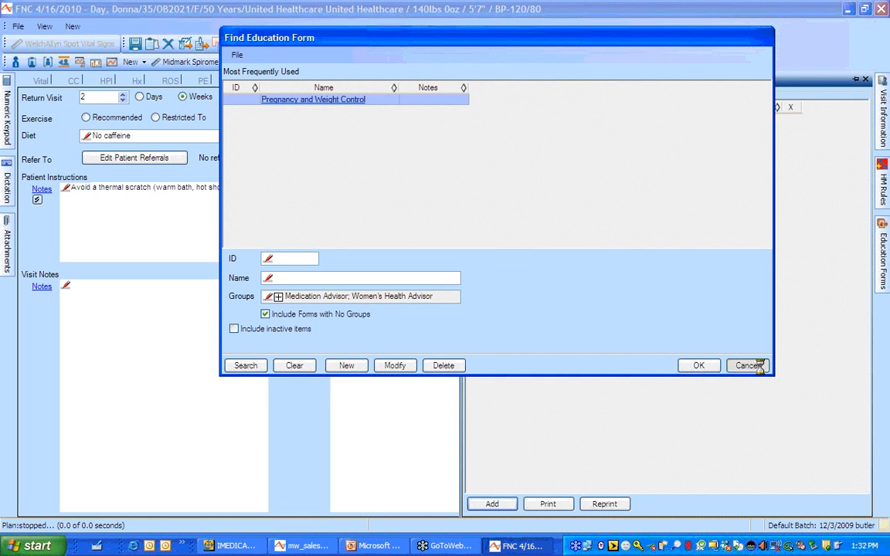
{"action": "left_click", "coordinate": [747, 366]}
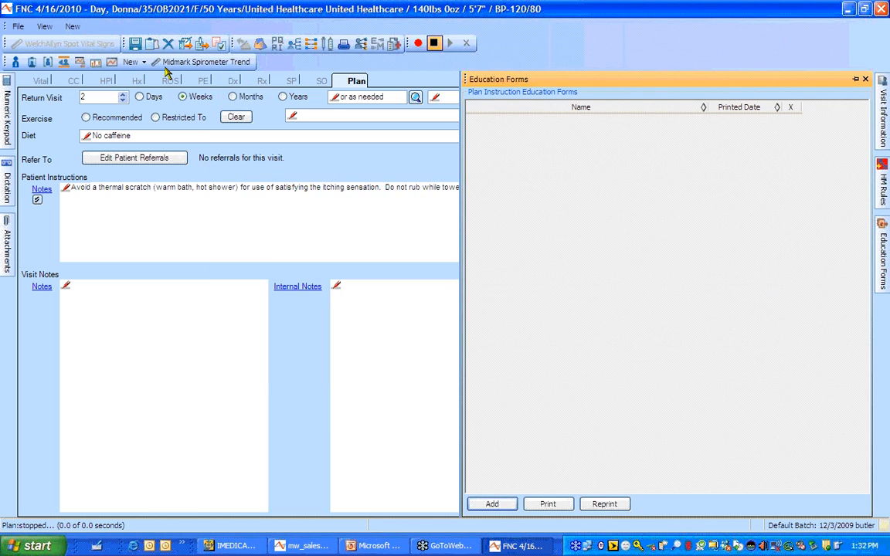
{"action": "left_click", "coordinate": [153, 44]}
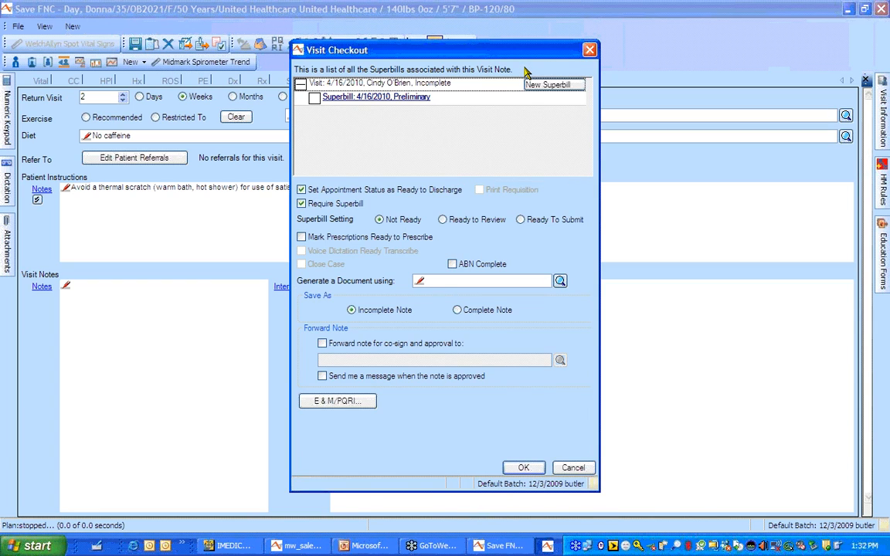
Open the E&M/PQRI level of care evaluation from Visit Checkout
{"action": "left_click", "coordinate": [356, 404]}
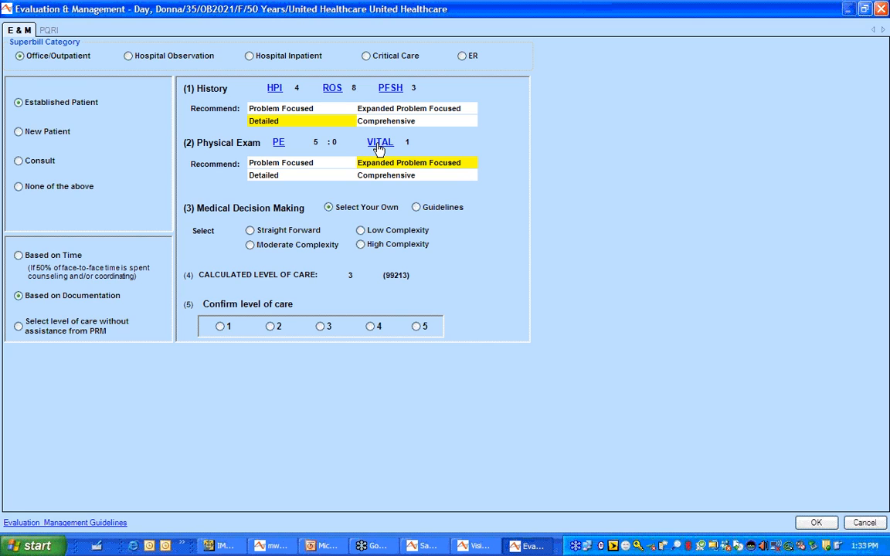
Set medical decision making to Low Complexity and confirm level of care 3 (99213)
{"action": "left_click", "coordinate": [361, 231]}
{"action": "left_click", "coordinate": [321, 327]}
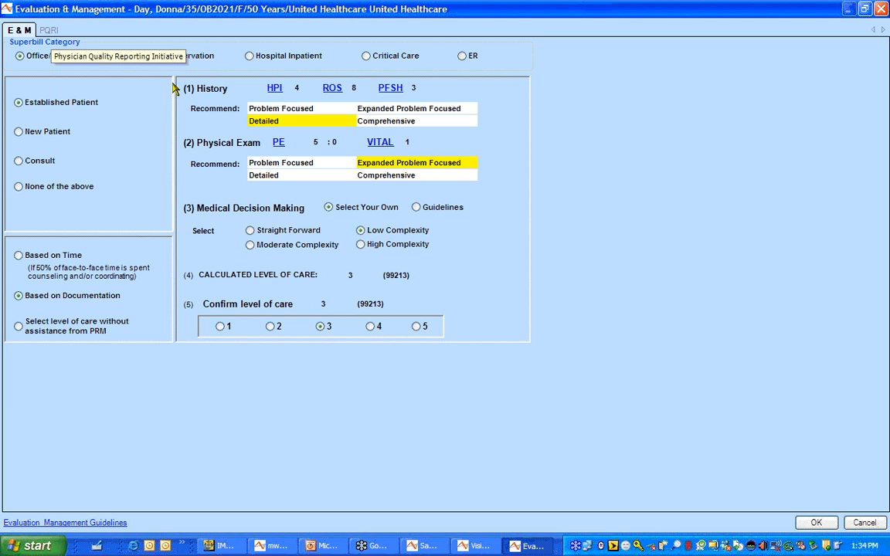
Accept the E&M level and check out the visit as Complete Note, Ready to Discharge
{"action": "left_click", "coordinate": [822, 526]}
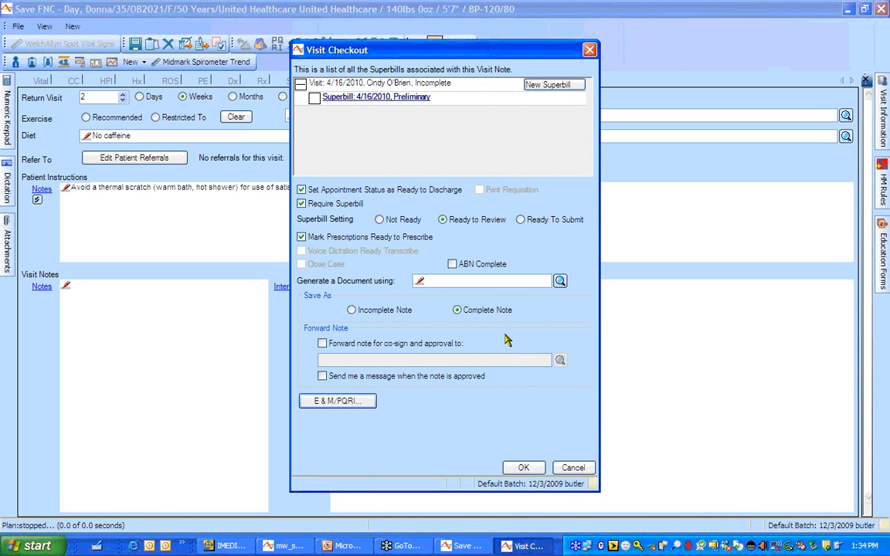
{"action": "left_click", "coordinate": [524, 468]}
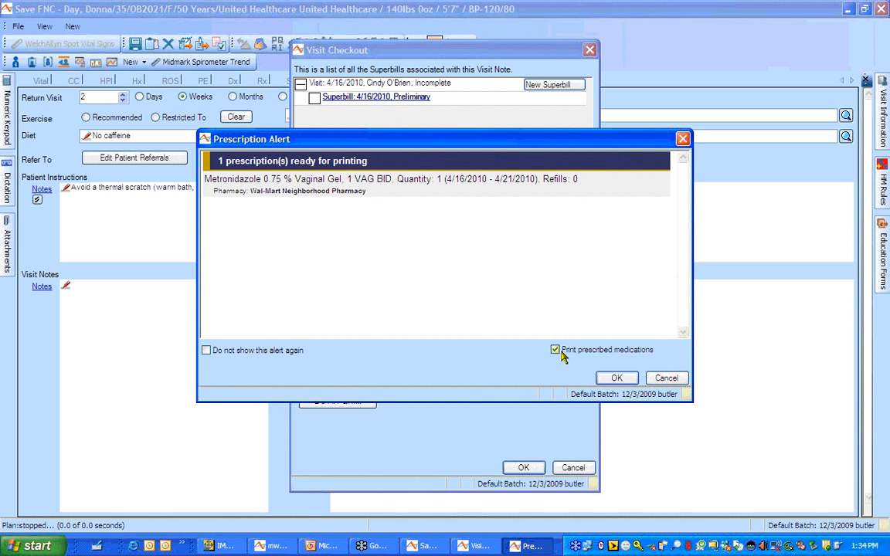
Print the Metronidazole 0.75% vaginal gel prescription from the Prescription Alert
{"action": "left_click", "coordinate": [555, 350]}
{"action": "left_click", "coordinate": [618, 378]}
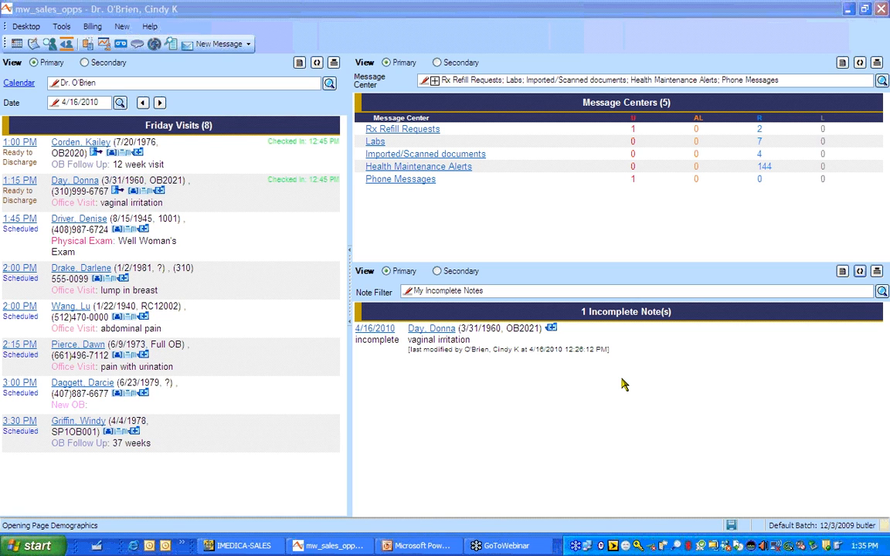
{"action": "left_click", "coordinate": [136, 192]}
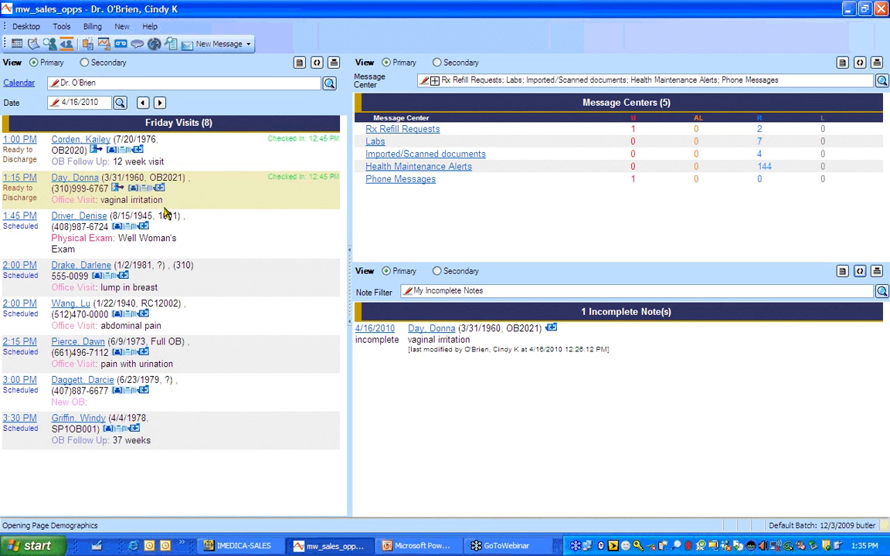